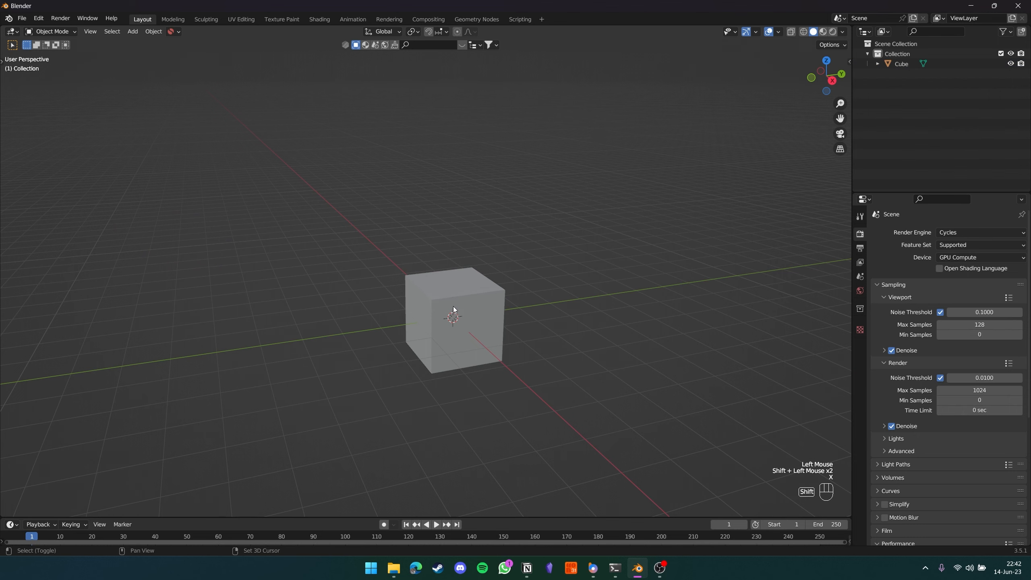
# - Duplicate the cube and place the copy diagonally above and behind the original, clear of it
pyautogui.keyDown('shift'); pyautogui.moveTo(454, 306); pyautogui.dragTo(462, 269, button='middle'); pyautogui.keyUp('shift')
pyautogui.keyDown('ctrl'); pyautogui.moveTo(462, 269); pyautogui.dragTo(506, 270, button='middle'); pyautogui.keyUp('ctrl')
pyautogui.moveTo(504, 269)
pyautogui.keyDown('ctrl'); pyautogui.mouseDown(button='middle')
pyautogui.moveTo(535, 262)
pyautogui.moveTo(482, 326)
pyautogui.mouseUp(button='middle'); pyautogui.keyUp('ctrl')
pyautogui.moveTo(482, 326)
pyautogui.mouseDown(button='middle')
pyautogui.moveTo(560, 324)
pyautogui.moveTo(516, 327)
pyautogui.mouseUp(button='middle')
pyautogui.click(451, 329)
pyautogui.press('KP_1')
pyautogui.keyDown('shift'); pyautogui.moveTo(450, 339); pyautogui.dragTo(462, 320, button='middle'); pyautogui.keyUp('shift')
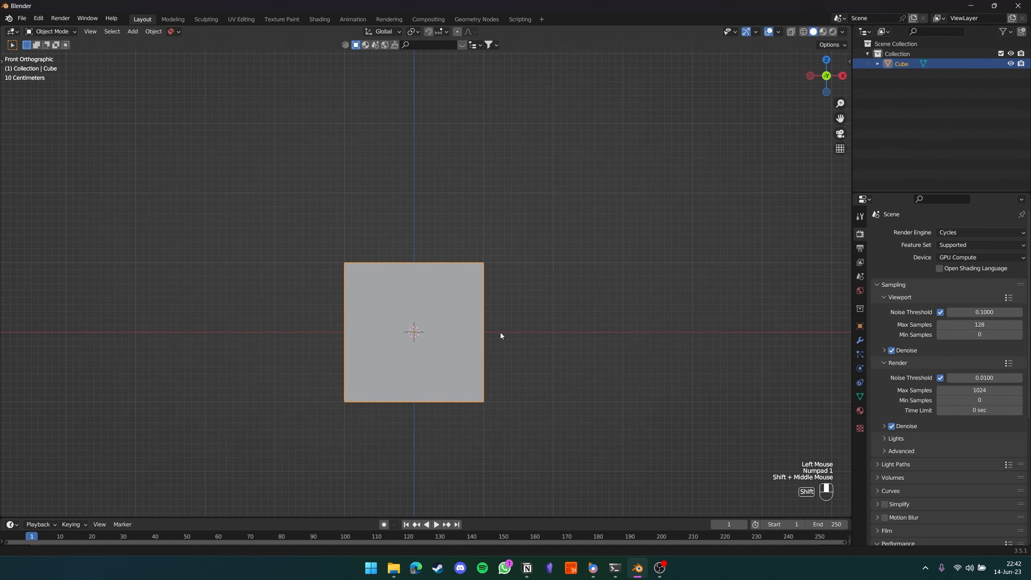
pyautogui.moveTo(467, 269); pyautogui.dragTo(427, 297, button='middle')
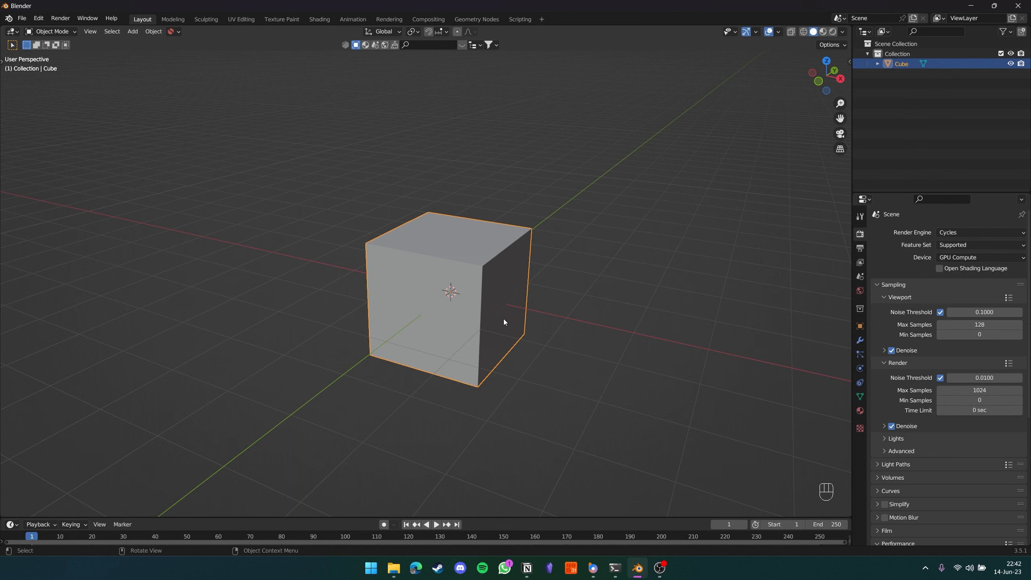
pyautogui.keyDown('shift'); pyautogui.moveTo(503, 320); pyautogui.dragTo(447, 317, button='middle'); pyautogui.keyUp('shift')
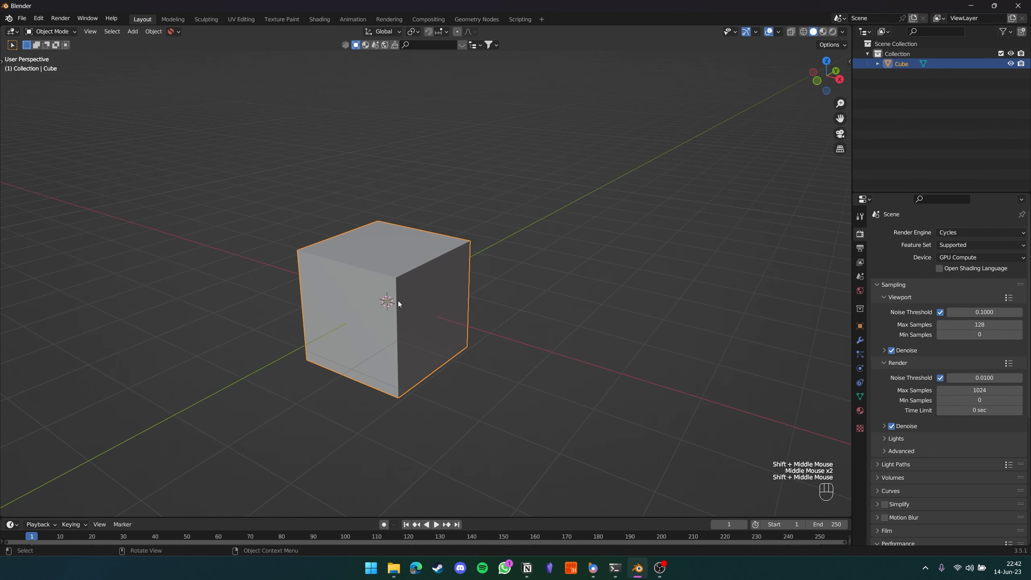
pyautogui.hotkey('shift', 'd')
pyautogui.click(514, 182)
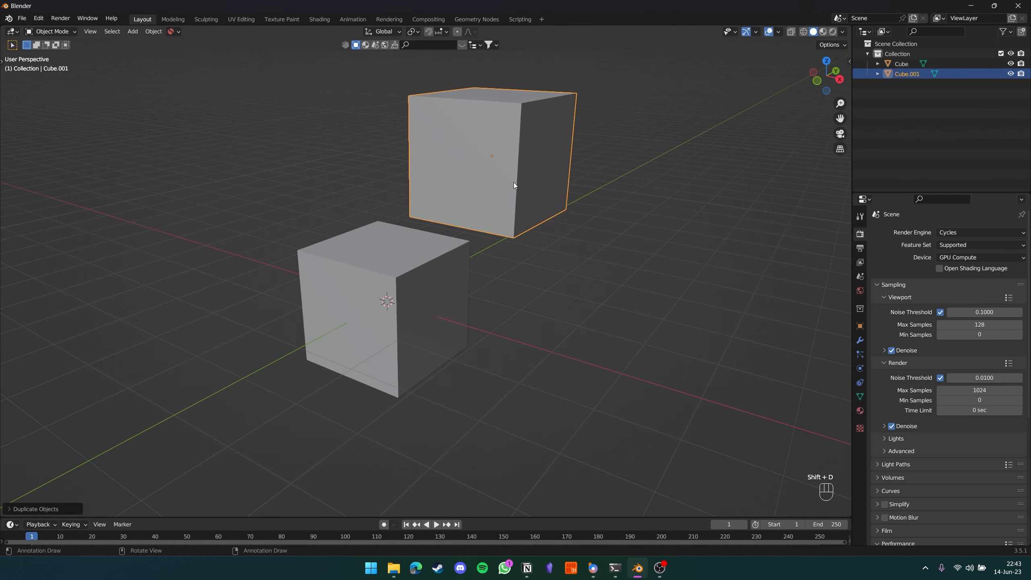
pyautogui.keyDown('shift'); pyautogui.moveTo(533, 290); pyautogui.dragTo(440, 259, button='middle'); pyautogui.keyUp('shift')
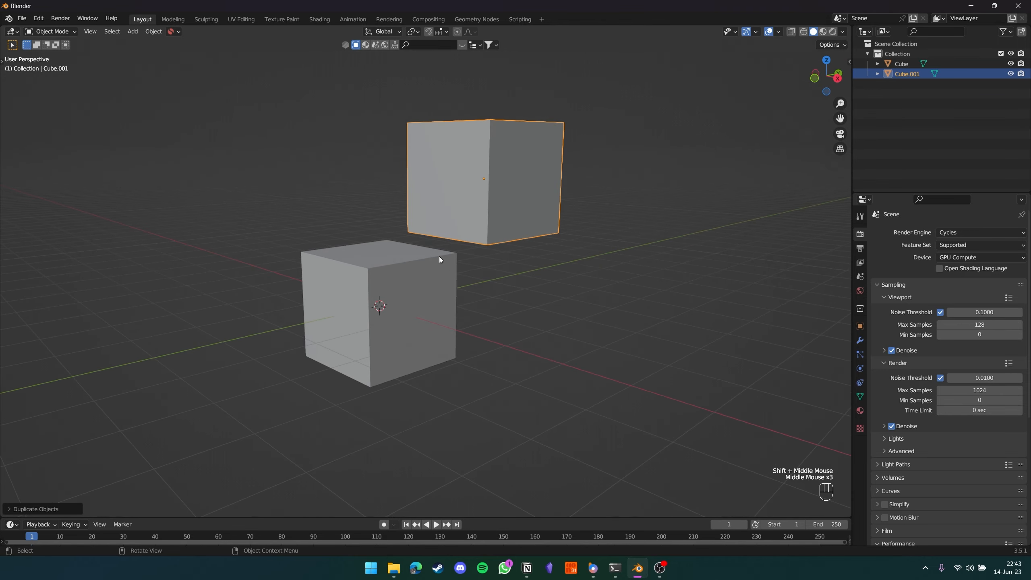
pyautogui.click(494, 182)
pyautogui.press('g')
pyautogui.press('Escape')
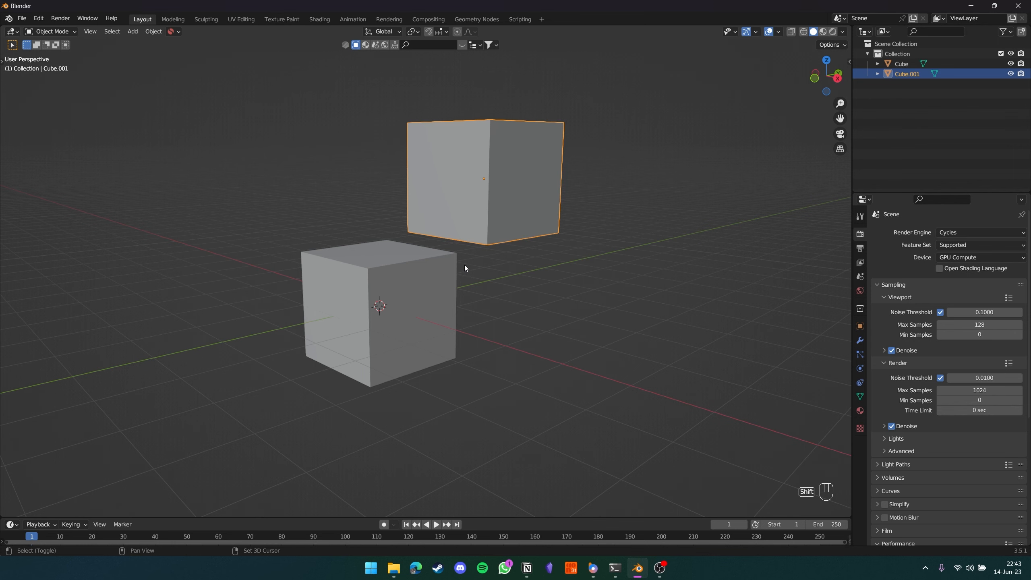
# - Create a live Boolean difference on the original cube, using the duplicate as the wireframe cutter
pyautogui.keyDown('shift'); pyautogui.moveTo(467, 267); pyautogui.dragTo(470, 290, button='middle'); pyautogui.keyUp('shift')
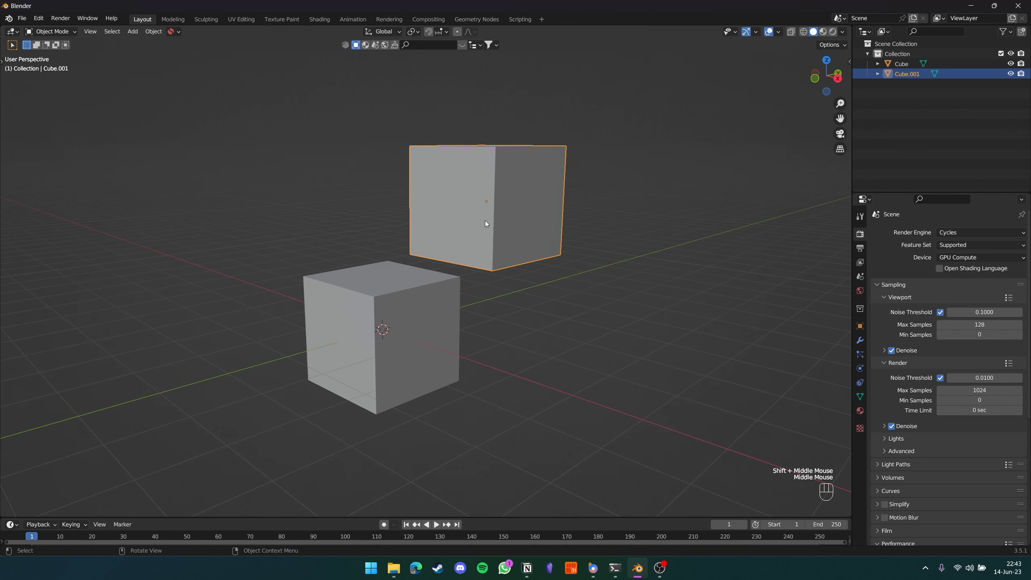
pyautogui.keyDown('shift'); pyautogui.click(402, 277); pyautogui.keyUp('shift')
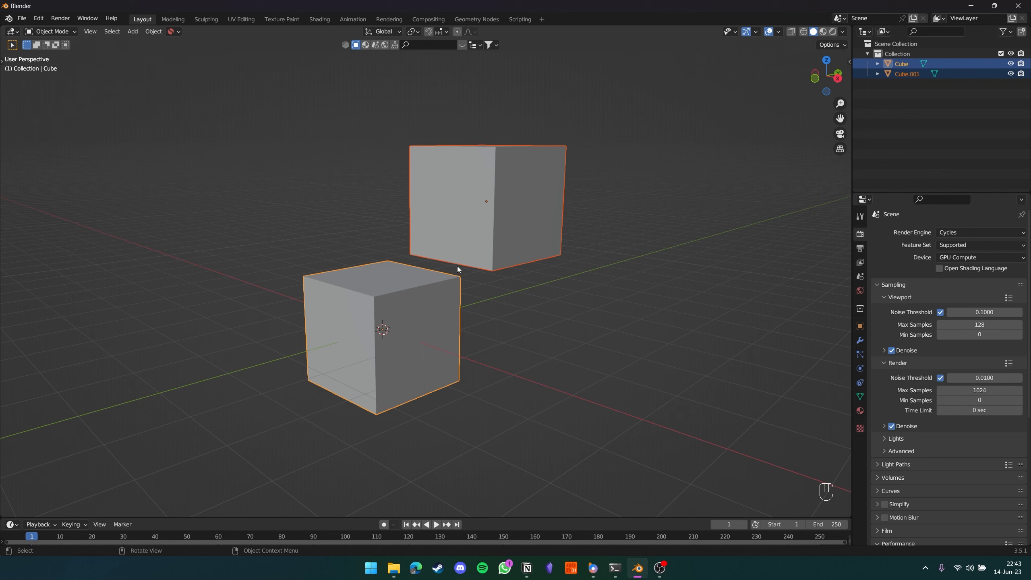
pyautogui.press('ctrl')
pyautogui.press('ctrl+KP_Subtract')
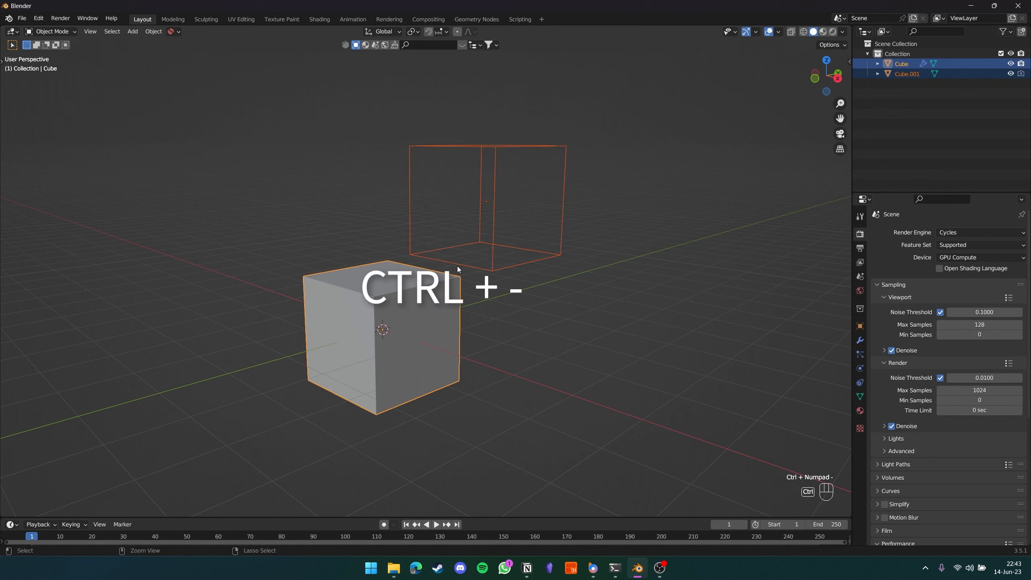
# - Move the wireframe cutter cube down into the original cube so it cuts away an upper corner
pyautogui.click(622, 311)
pyautogui.click(508, 255)
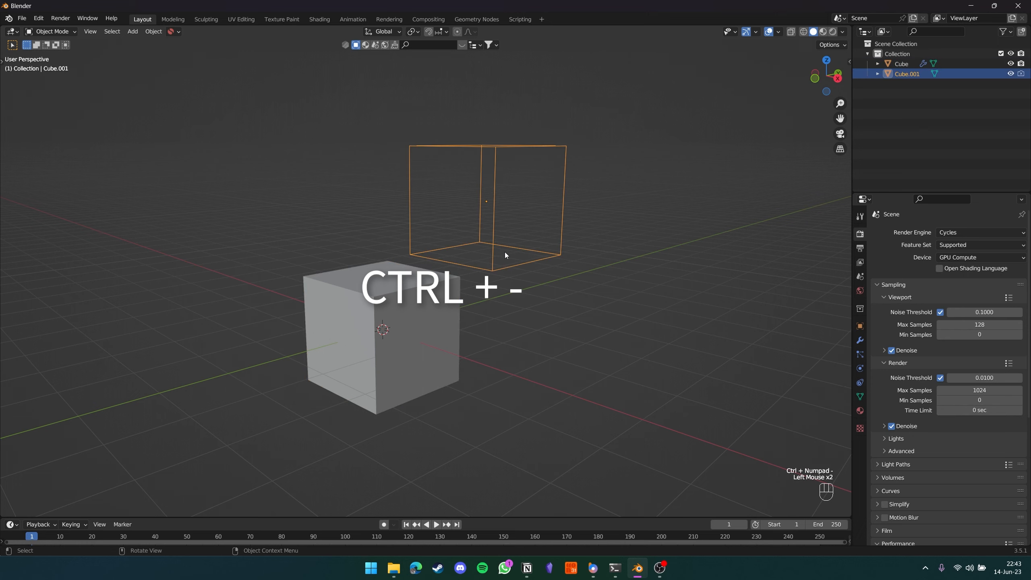
pyautogui.moveTo(407, 310); pyautogui.dragTo(658, 316, button='middle')
pyautogui.scroll(-3, 586, 298)
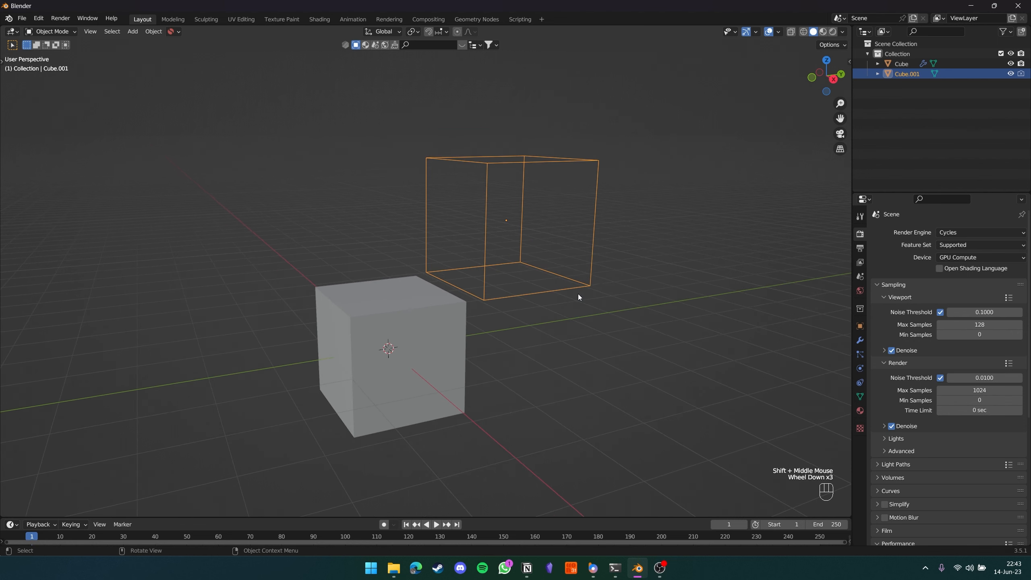
pyautogui.moveTo(576, 295); pyautogui.dragTo(493, 239, button='middle')
pyautogui.keyDown('shift'); pyautogui.moveTo(446, 268); pyautogui.dragTo(469, 305, button='middle'); pyautogui.keyUp('shift')
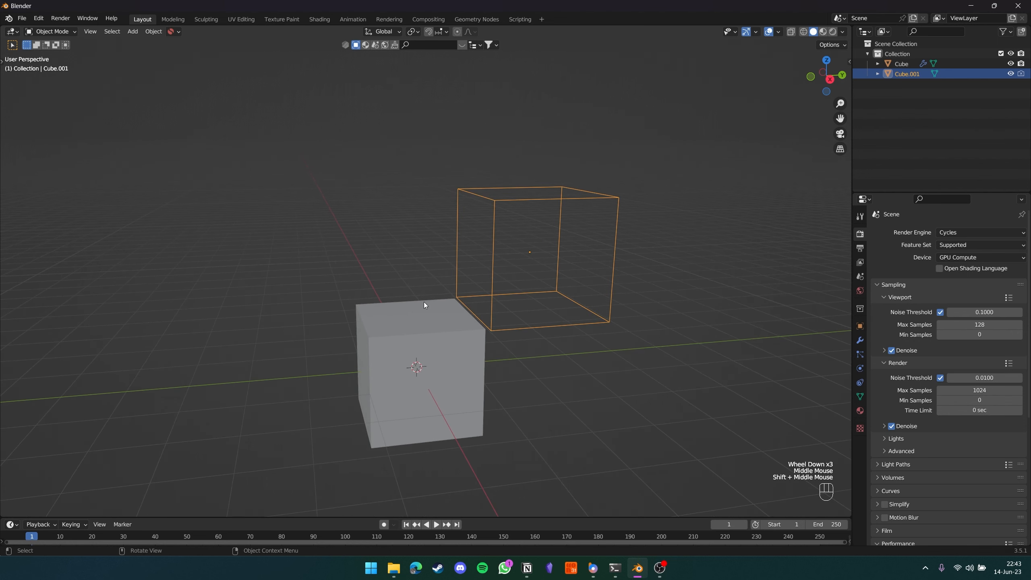
pyautogui.moveTo(431, 365); pyautogui.dragTo(515, 262, button='middle')
pyautogui.press('g')
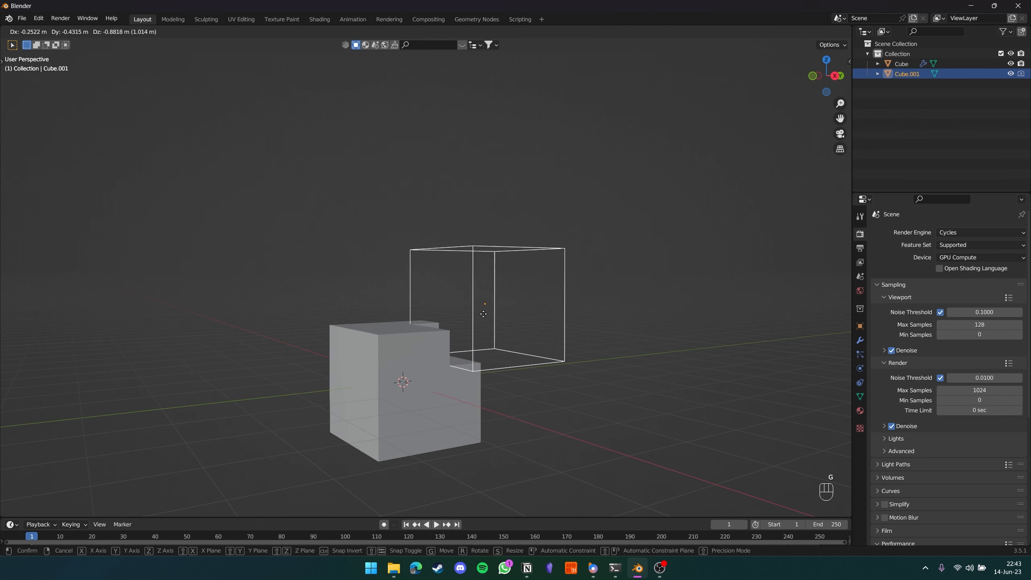
pyautogui.click(439, 361)
# - Shift the cutter sideways and back across the cube to change which upper portion it removes
pyautogui.moveTo(438, 361); pyautogui.dragTo(477, 287, button='middle')
pyautogui.scroll(-3, 487, 309)
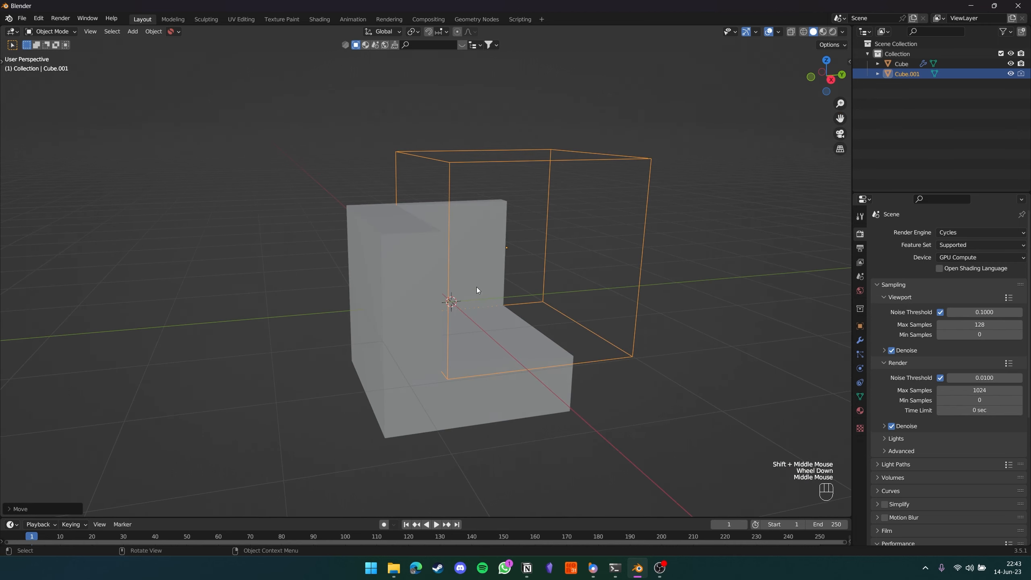
pyautogui.press('g')
pyautogui.click(540, 238)
pyautogui.moveTo(540, 238); pyautogui.dragTo(607, 232, button='middle')
pyautogui.press('g')
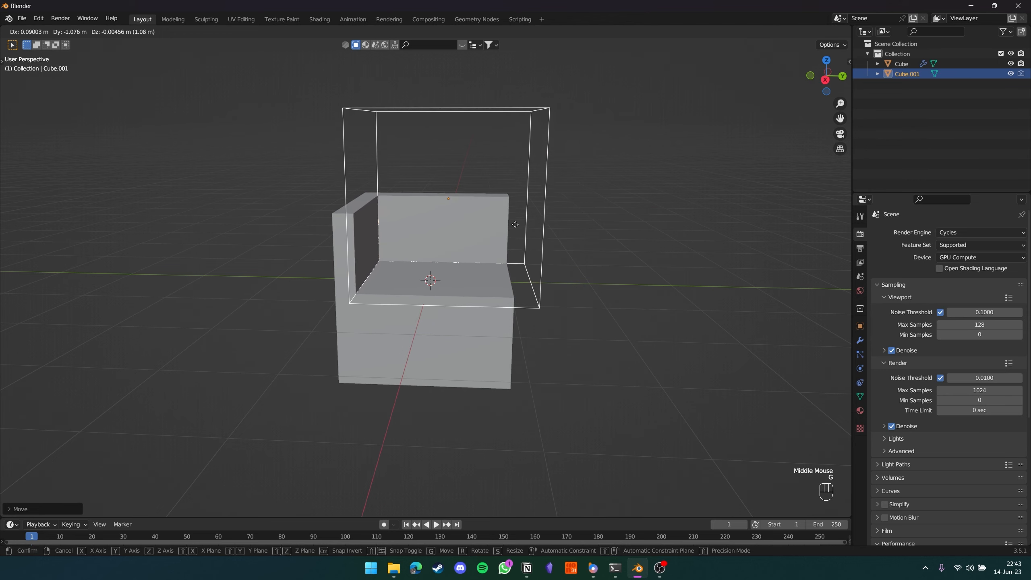
pyautogui.click(518, 305)
pyautogui.moveTo(518, 306); pyautogui.dragTo(525, 349, button='middle')
pyautogui.press('g')
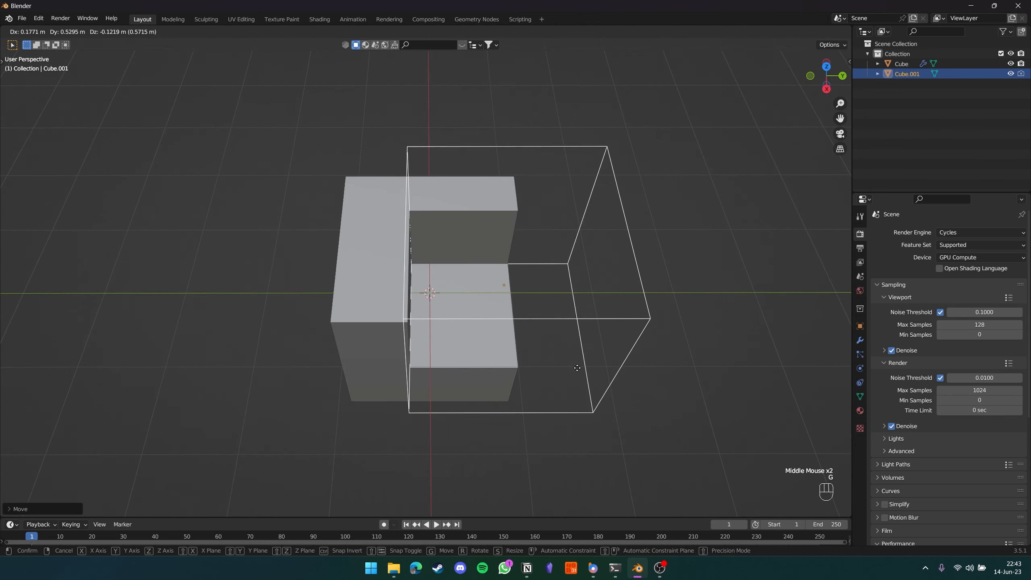
pyautogui.click(598, 378)
# - Reposition the cutter over one upper corner of the cube so it cuts a rectangular notch, then deselect it
pyautogui.moveTo(579, 372); pyautogui.dragTo(594, 276, button='middle')
pyautogui.press('g')
pyautogui.press('z')
pyautogui.click(589, 245)
pyautogui.click(635, 325)
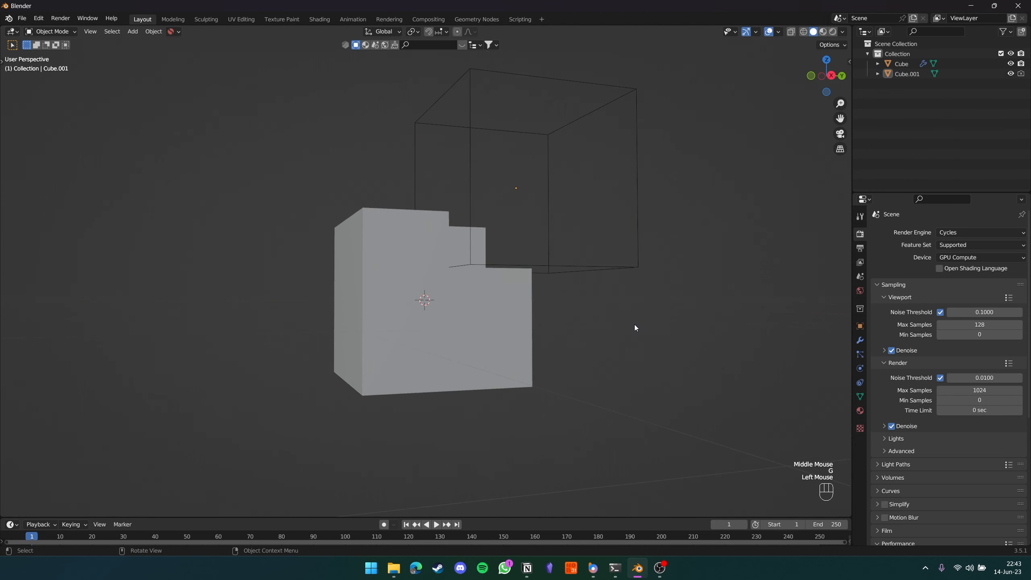
pyautogui.moveTo(635, 325); pyautogui.dragTo(501, 348, button='middle')
pyautogui.click(529, 296)
pyautogui.press('g')
pyautogui.click(647, 330)
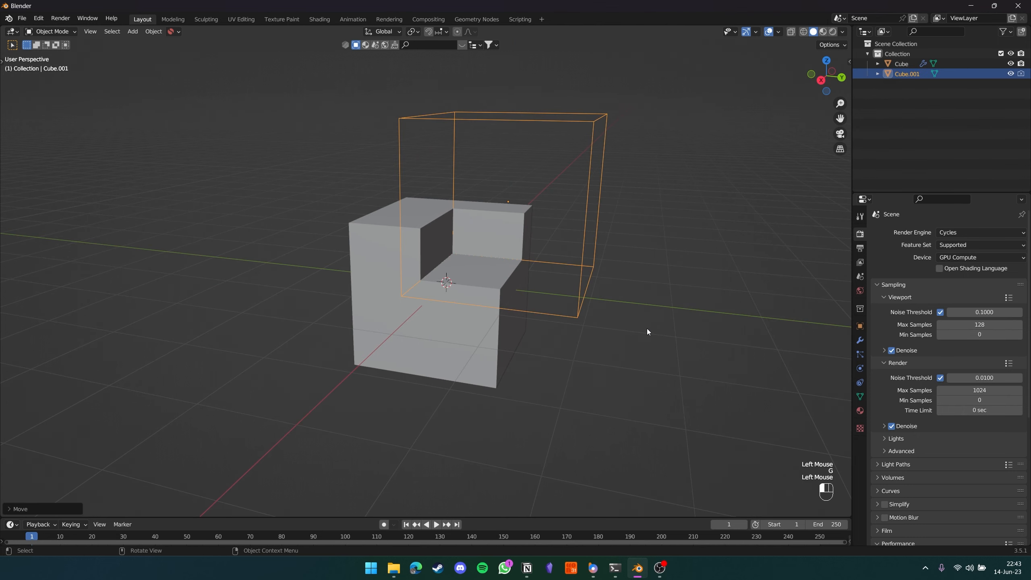
pyautogui.click(647, 330)
pyautogui.press('Tab')
pyautogui.moveTo(686, 301); pyautogui.dragTo(706, 291, button='middle')
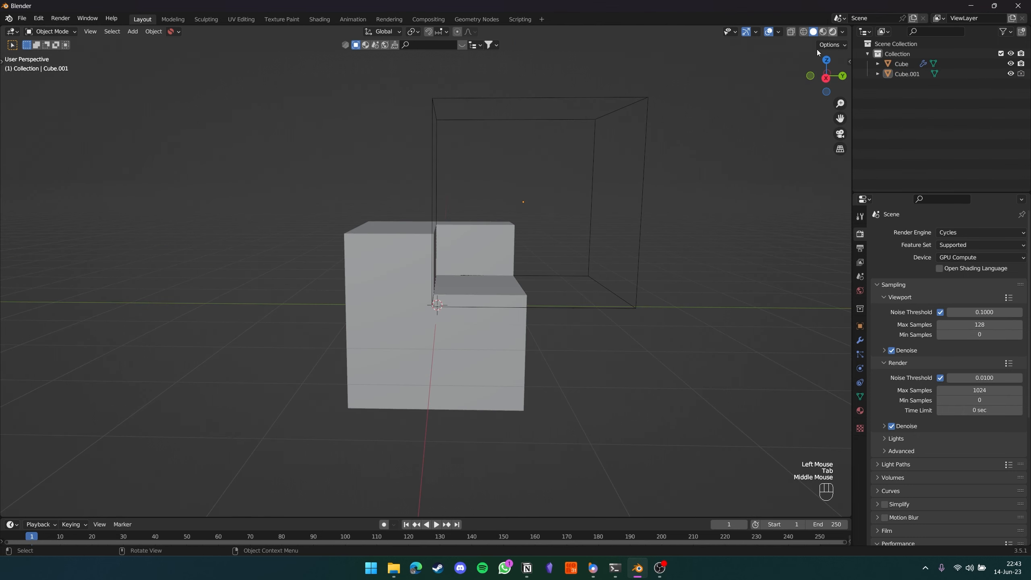
pyautogui.press('z')
pyautogui.click(589, 201)
pyautogui.moveTo(590, 202)
pyautogui.mouseDown(button='middle')
pyautogui.moveTo(561, 223)
pyautogui.moveTo(497, 232)
pyautogui.moveTo(514, 302)
pyautogui.mouseUp(button='middle')
pyautogui.scroll(1, 496, 233)
pyautogui.click(800, 33)
pyautogui.scroll(-2, 466, 258)
pyautogui.scroll(2, 552, 373)
pyautogui.keyDown('shift'); pyautogui.moveTo(553, 373); pyautogui.dragTo(505, 321, button='middle'); pyautogui.keyUp('shift')
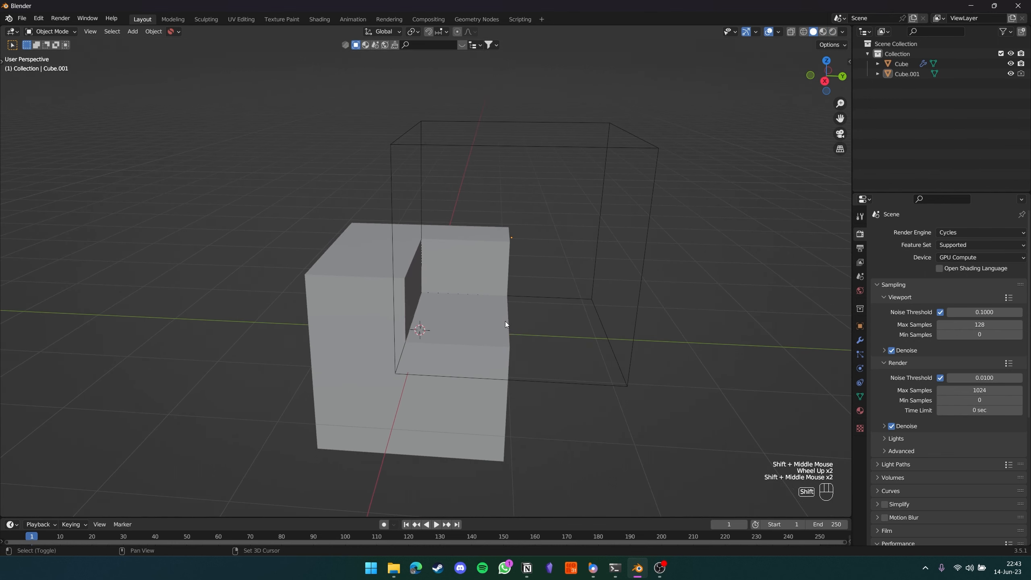
pyautogui.doubleClick(527, 149)
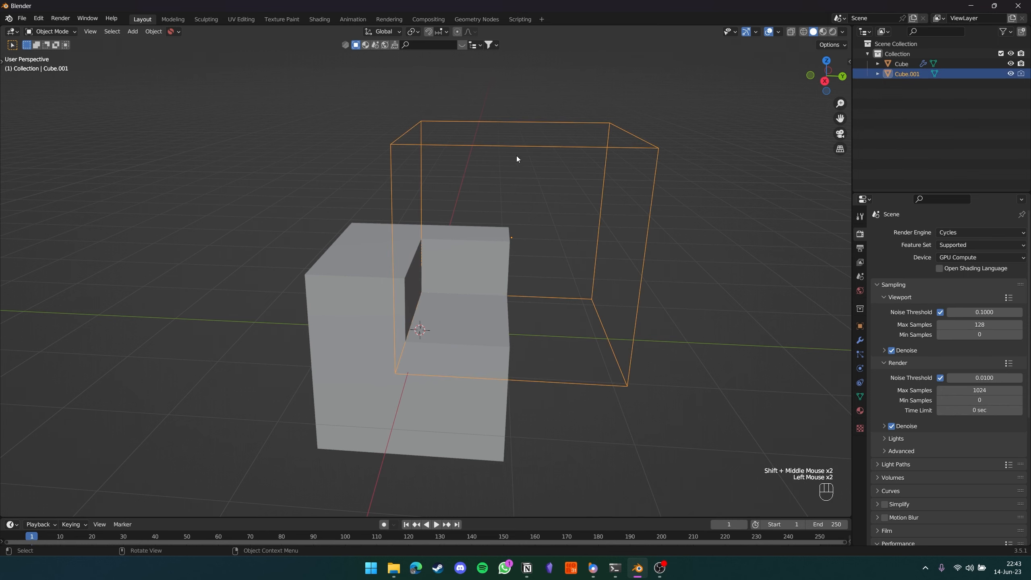
pyautogui.press('g')
pyautogui.rightClick(568, 249)
pyautogui.press('g')
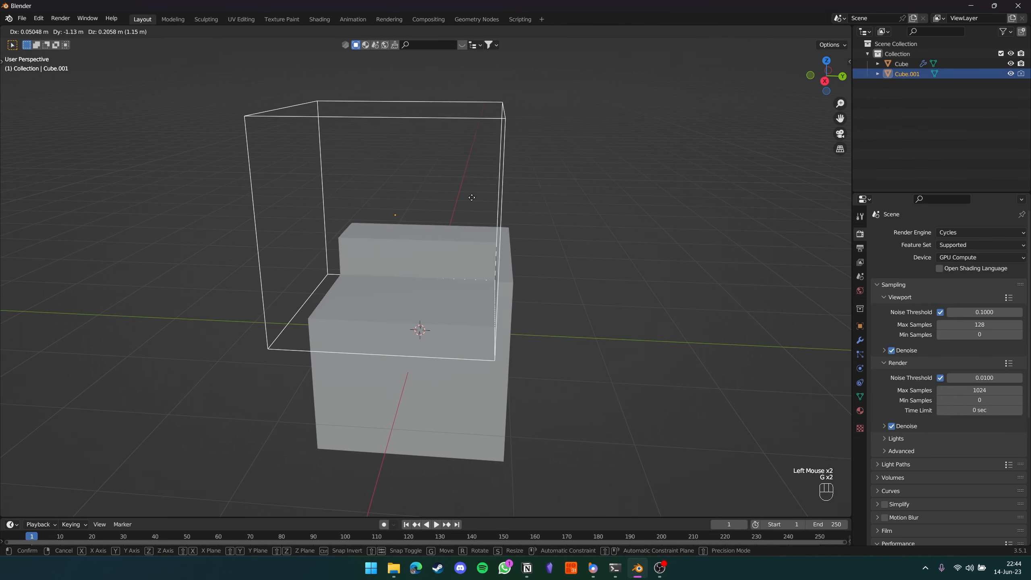
pyautogui.click(571, 240)
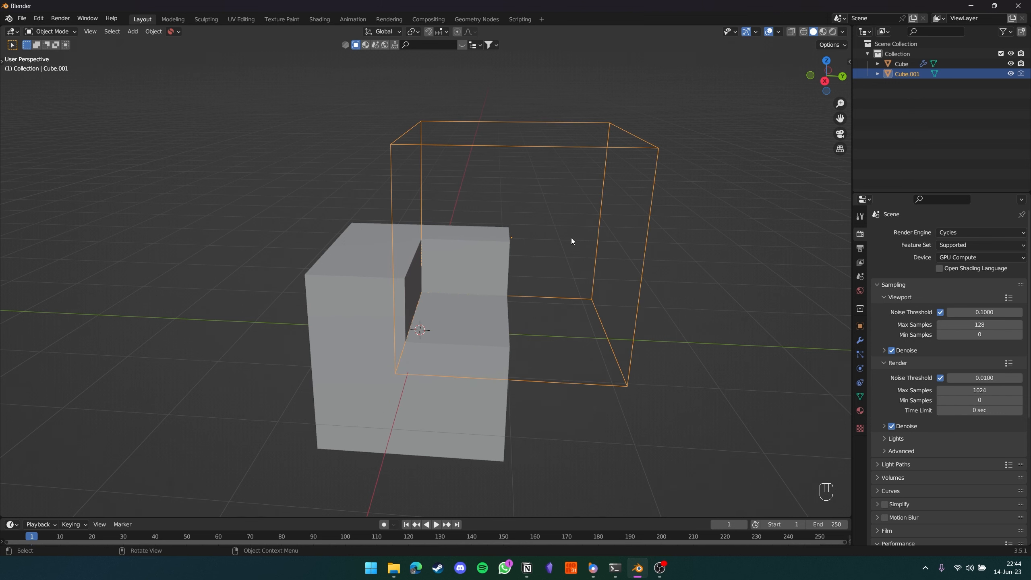
pyautogui.click(692, 300)
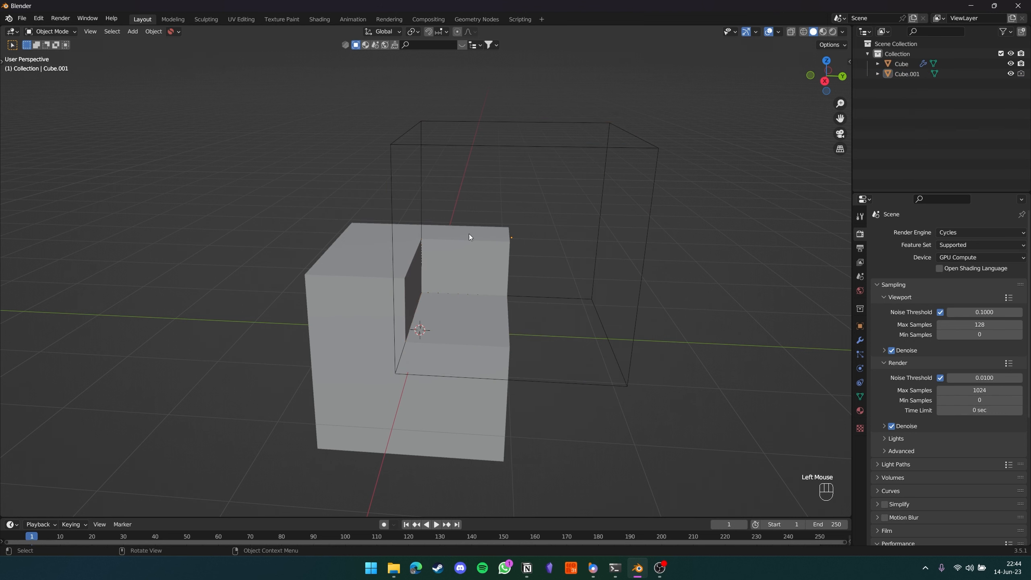
# - Subtract the wireframe cutter permanently from the original cube with a direct Boolean difference that also removes the cutter
pyautogui.click(422, 204)
pyautogui.moveTo(464, 267); pyautogui.dragTo(466, 130, button='middle')
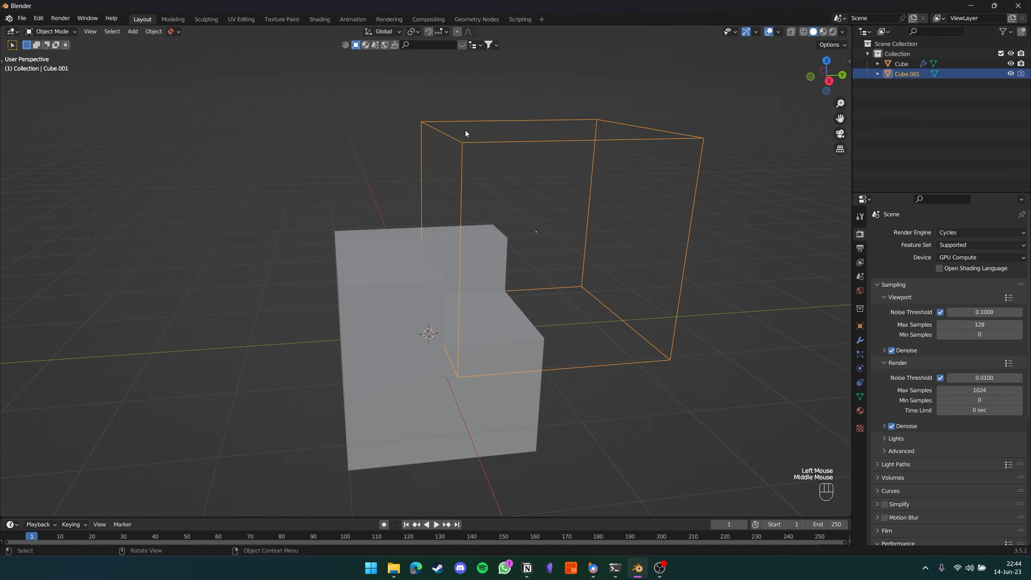
pyautogui.keyDown('shift'); pyautogui.click(380, 261); pyautogui.keyUp('shift')
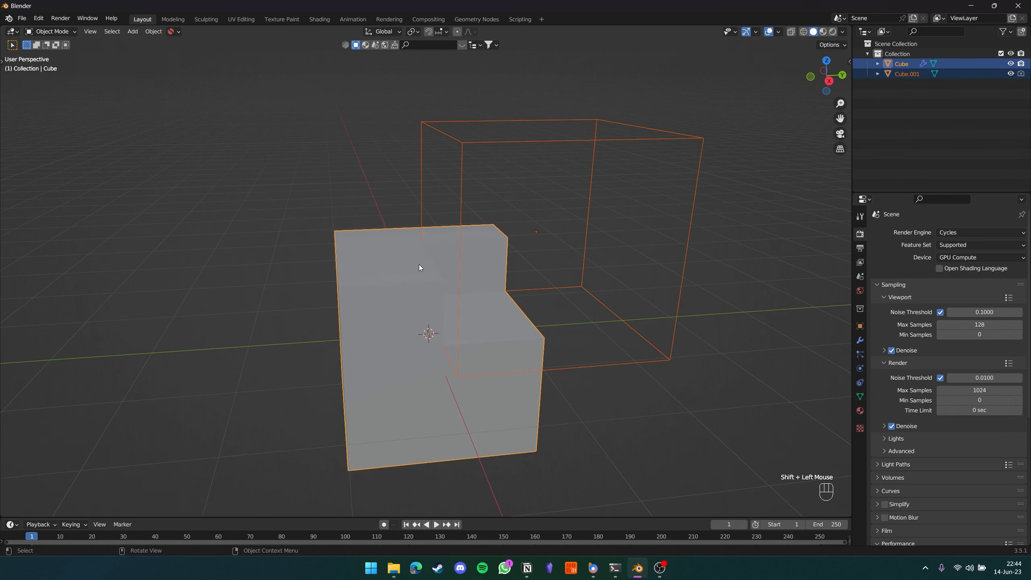
pyautogui.press('ctrl')
pyautogui.press('shift')
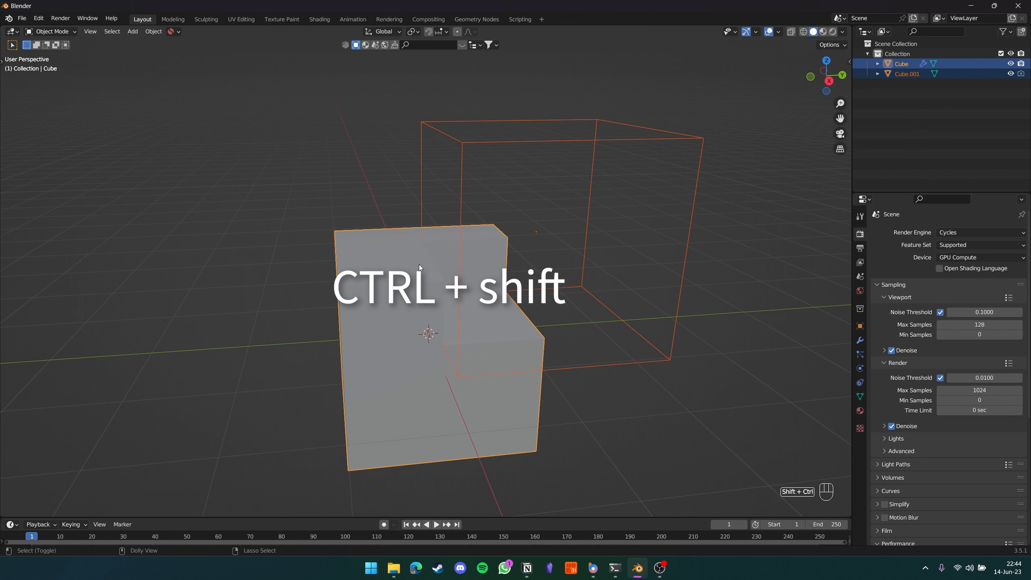
pyautogui.hotkey('ctrl', 'shift', '-')
# - Edit the cut cube's mesh and move the stray vertex on the notch's upper back edge down into the wall
pyautogui.moveTo(458, 268); pyautogui.dragTo(463, 325, button='middle')
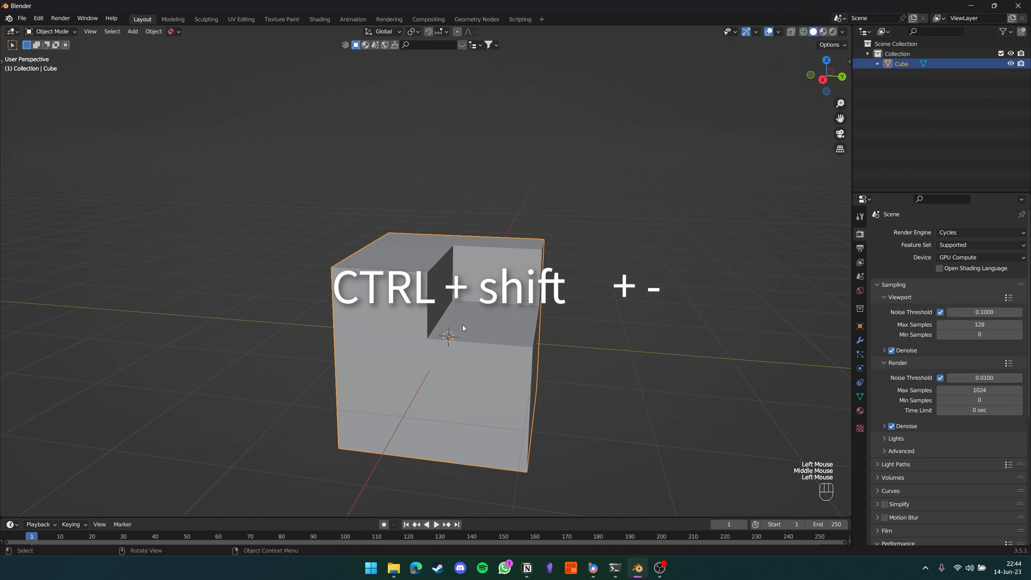
pyautogui.scroll(2, 463, 325)
pyautogui.keyDown('shift'); pyautogui.moveTo(554, 403); pyautogui.dragTo(562, 328, button='middle'); pyautogui.keyUp('shift')
pyautogui.moveTo(562, 328); pyautogui.dragTo(496, 369, button='middle')
pyautogui.moveTo(508, 376)
pyautogui.keyDown('shift'); pyautogui.mouseDown(button='middle')
pyautogui.moveTo(520, 376)
pyautogui.moveTo(496, 390)
pyautogui.mouseUp(button='middle'); pyautogui.keyUp('shift')
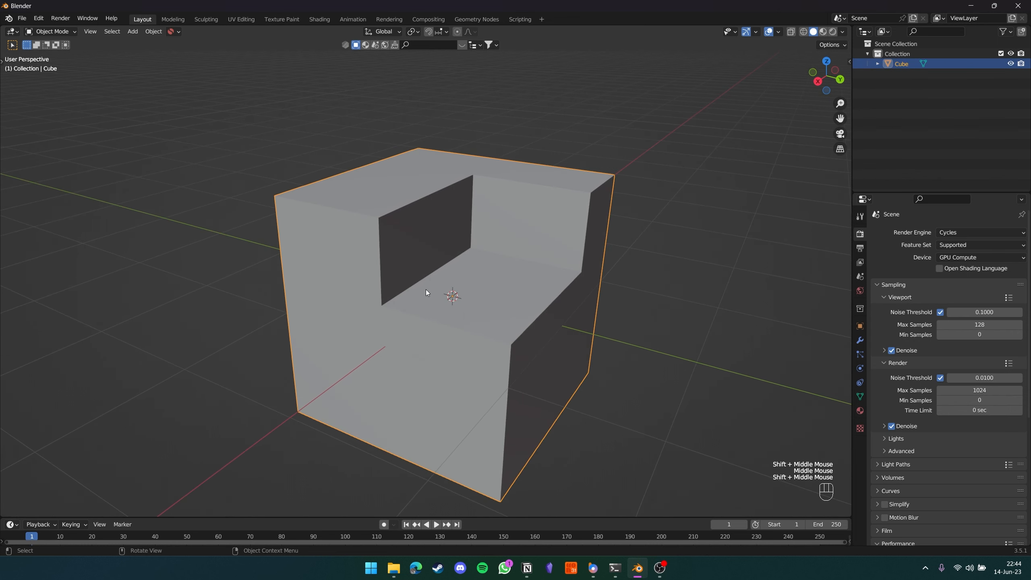
pyautogui.press('Tab')
pyautogui.doubleClick(511, 181)
pyautogui.press('g')
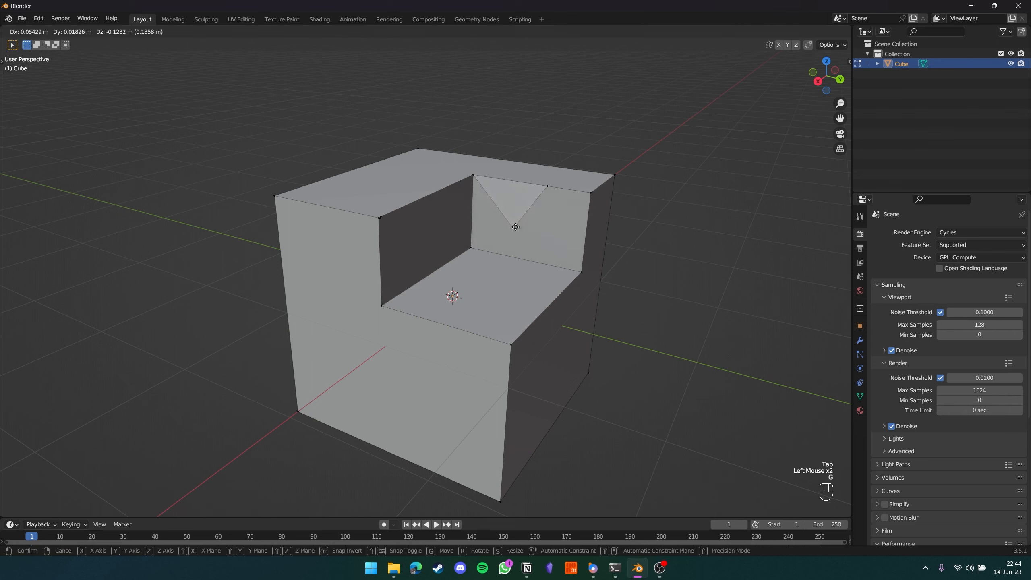
pyautogui.click(515, 212)
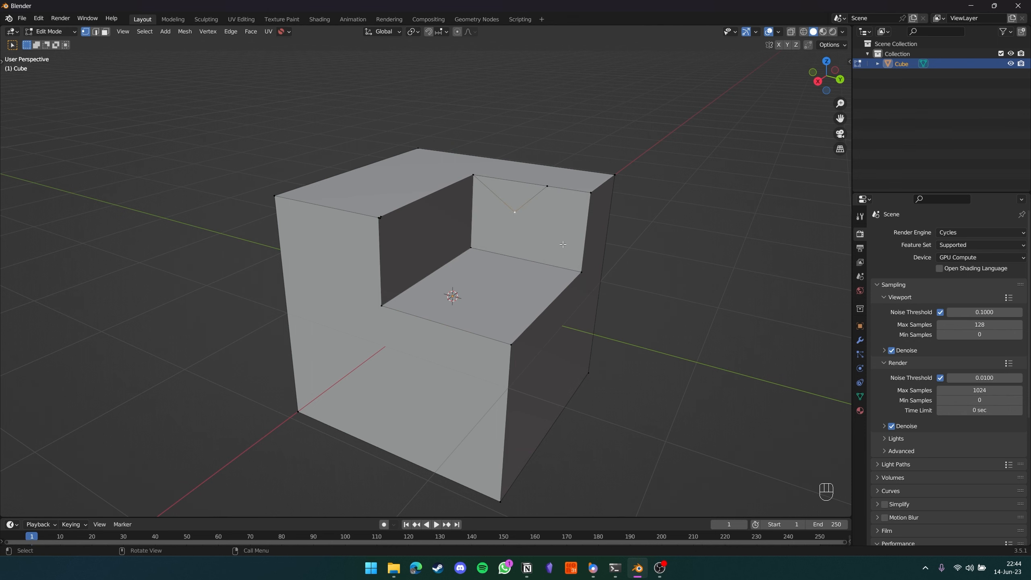
# - Dissolve the displaced stray vertex and the other extra vertex on the notch's upper back edge
pyautogui.press('x')
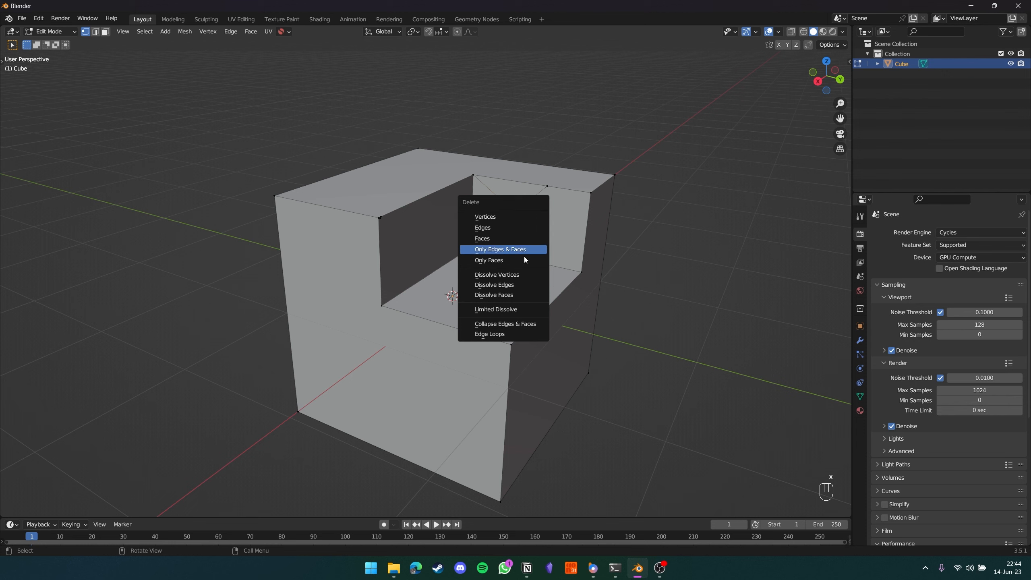
pyautogui.click(528, 275)
pyautogui.click(544, 190)
pyautogui.press('x')
pyautogui.click(543, 190)
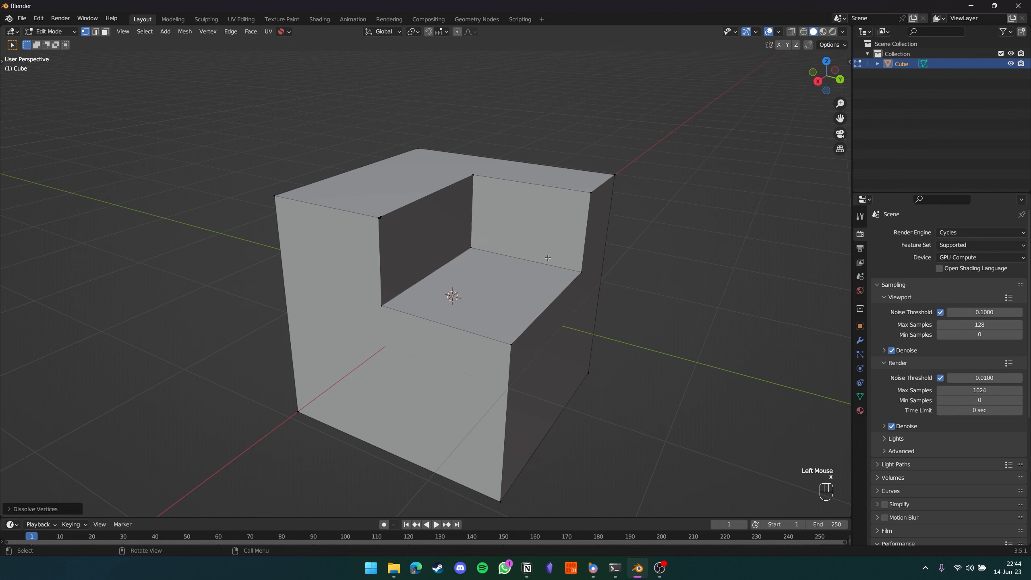
pyautogui.click(546, 189)
pyautogui.press('g')
pyautogui.rightClick(549, 172)
pyautogui.click(477, 177)
pyautogui.press('g')
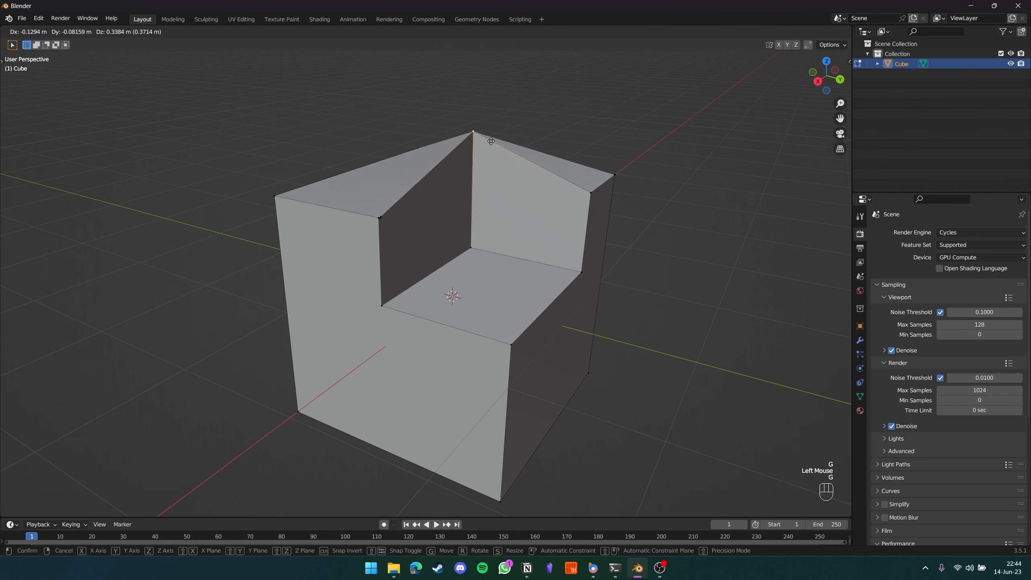
pyautogui.rightClick(491, 142)
# - Dissolve the stray vertices beside the notch's front upper corner on the cut cube
pyautogui.click(388, 215)
pyautogui.moveTo(372, 253); pyautogui.dragTo(361, 224, button='middle')
pyautogui.scroll(6, 362, 223)
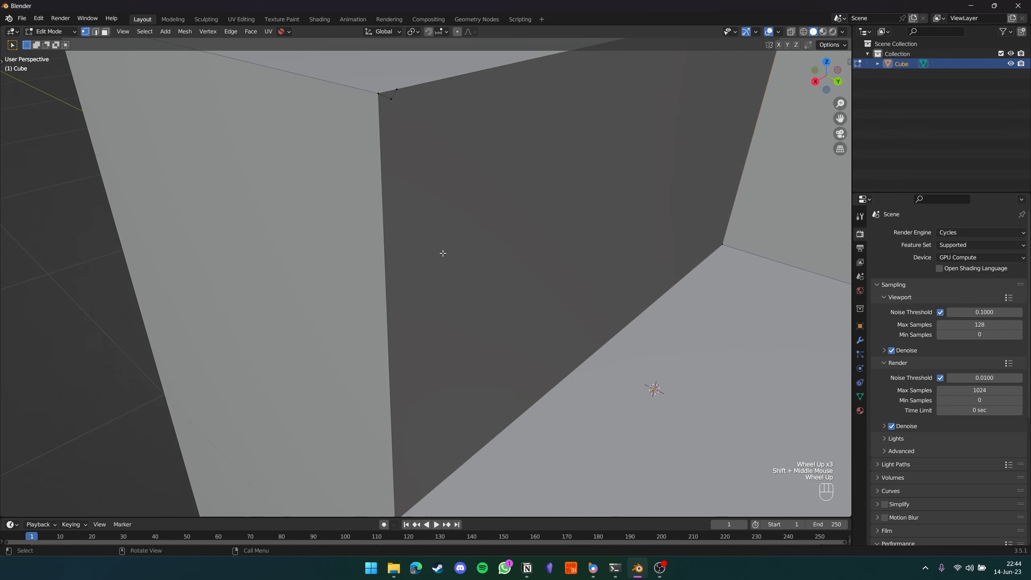
pyautogui.click(389, 100)
pyautogui.click(389, 100)
pyautogui.press('x')
pyautogui.click(394, 103)
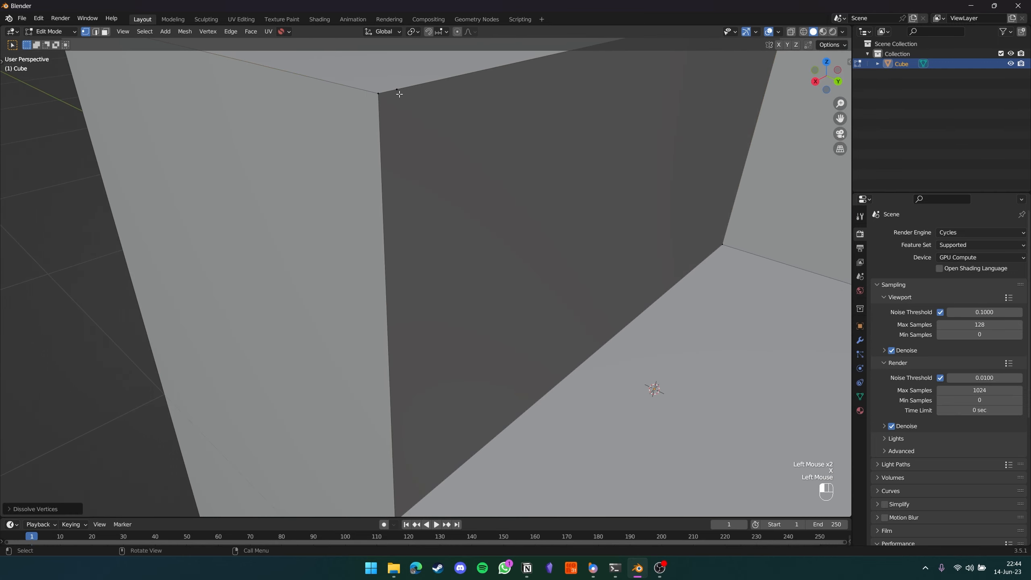
pyautogui.press('x')
pyautogui.scroll(-2, 403, 262)
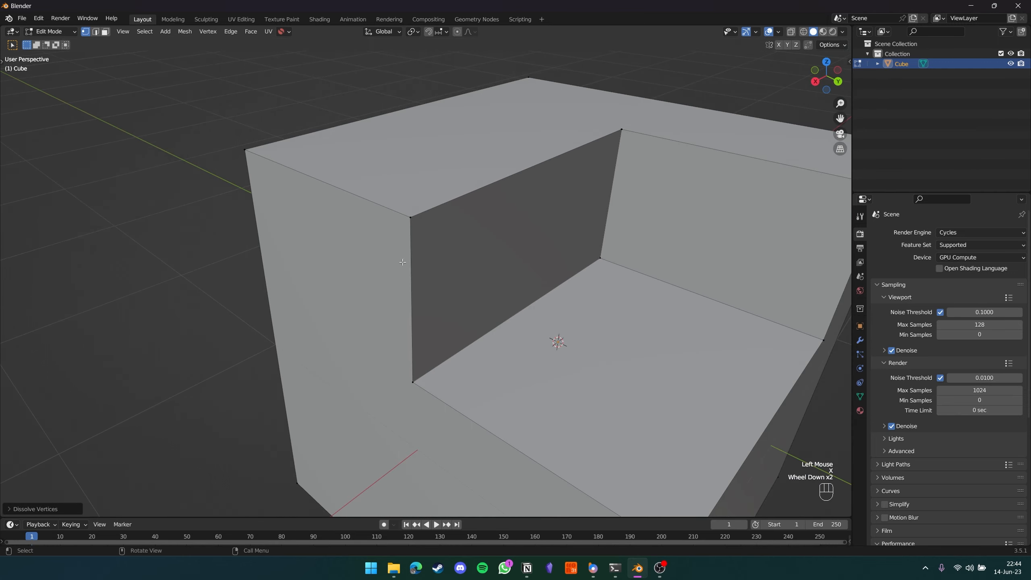
# - Check the cleaned notch from the other side and return the cube to Object Mode
pyautogui.moveTo(403, 262); pyautogui.dragTo(601, 311, button='middle')
pyautogui.scroll(-4, 571, 249)
pyautogui.moveTo(601, 310); pyautogui.dragTo(642, 338, button='middle')
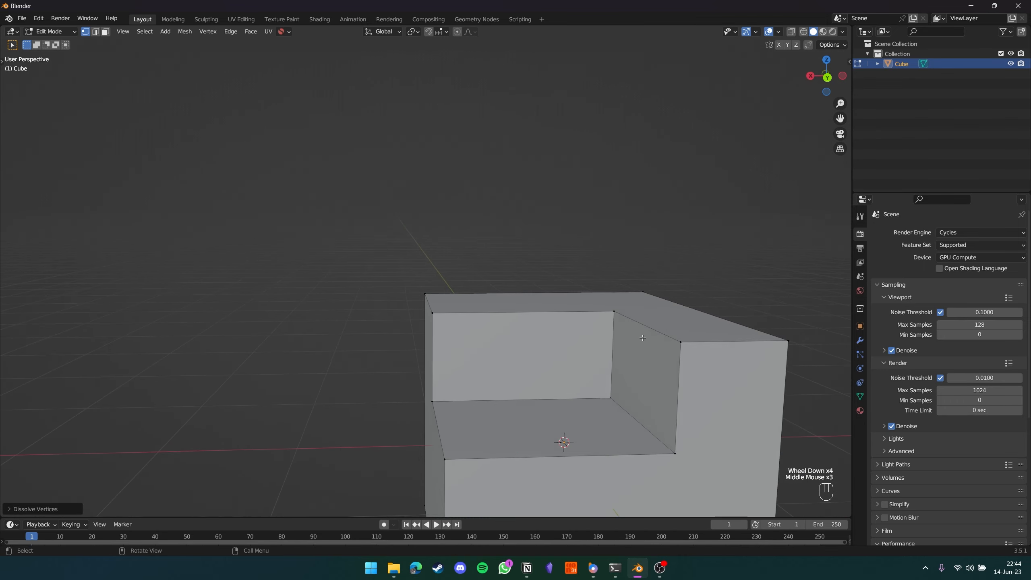
pyautogui.moveTo(557, 332)
pyautogui.keyDown('shift'); pyautogui.mouseDown(button='middle')
pyautogui.moveTo(518, 302)
pyautogui.moveTo(568, 334)
pyautogui.mouseUp(button='middle'); pyautogui.keyUp('shift')
pyautogui.press('Tab')
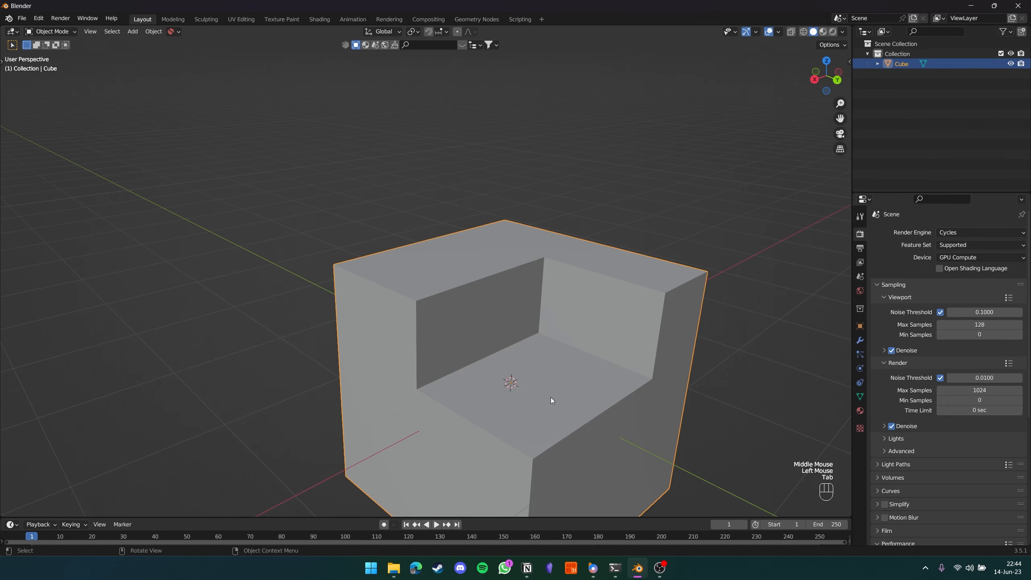
pyautogui.keyDown('shift'); pyautogui.moveTo(551, 397); pyautogui.dragTo(527, 365, button='middle'); pyautogui.keyUp('shift')
pyautogui.moveTo(527, 366); pyautogui.dragTo(508, 311, button='middle')
pyautogui.scroll(-3, 465, 371)
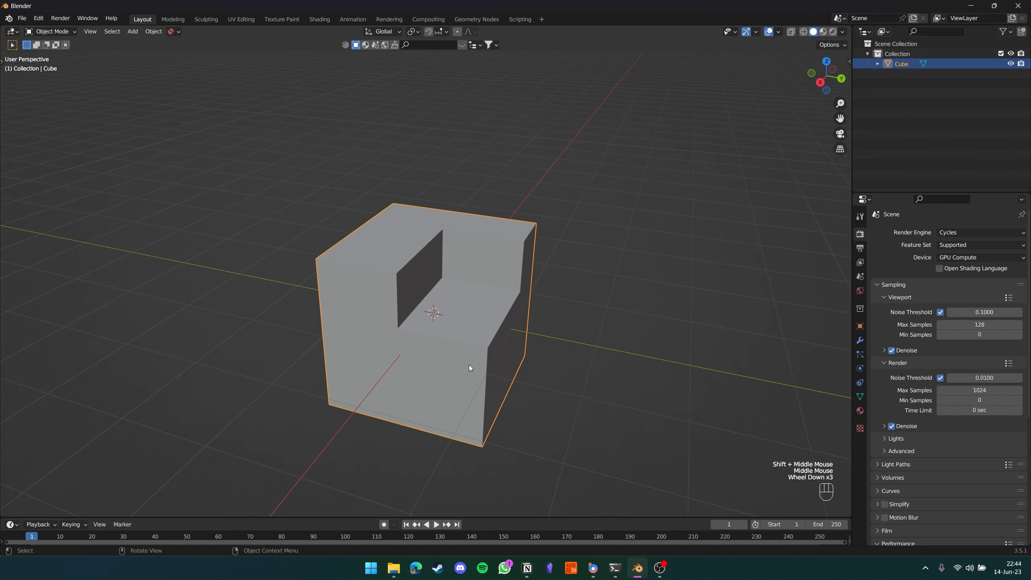
pyautogui.scroll(2, 469, 368)
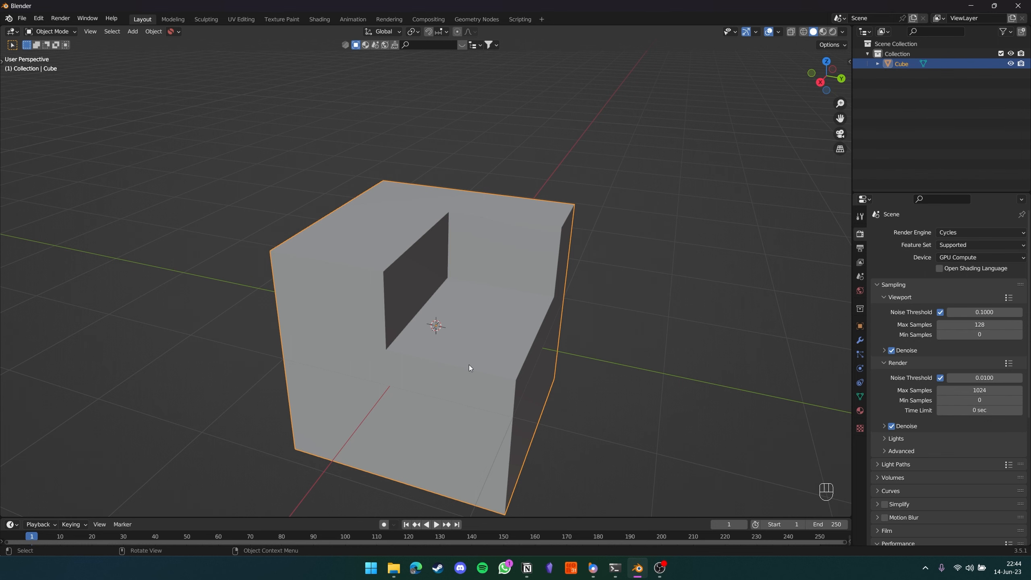
pyautogui.scroll(-2, 496, 395)
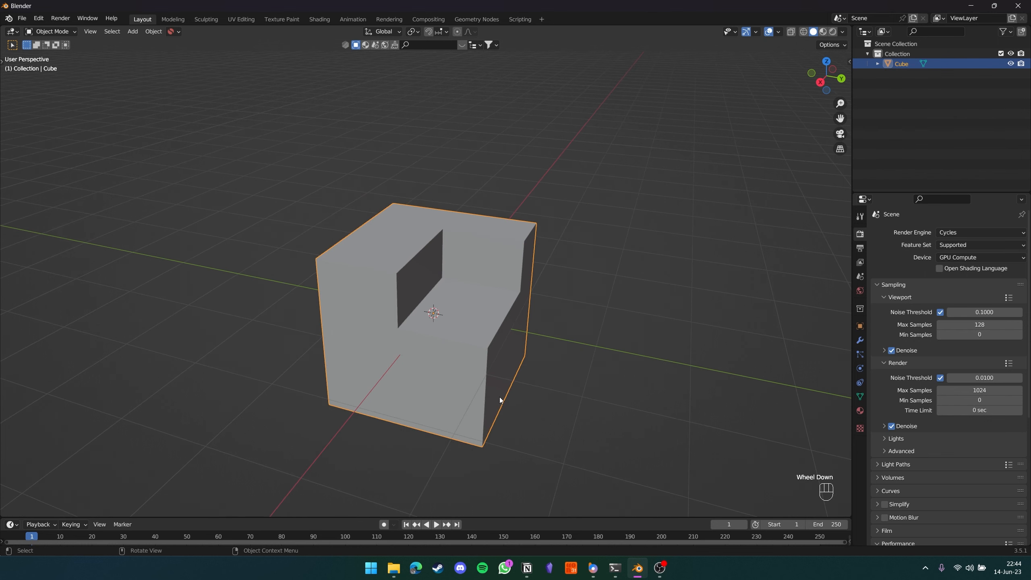
pyautogui.scroll(1, 500, 397)
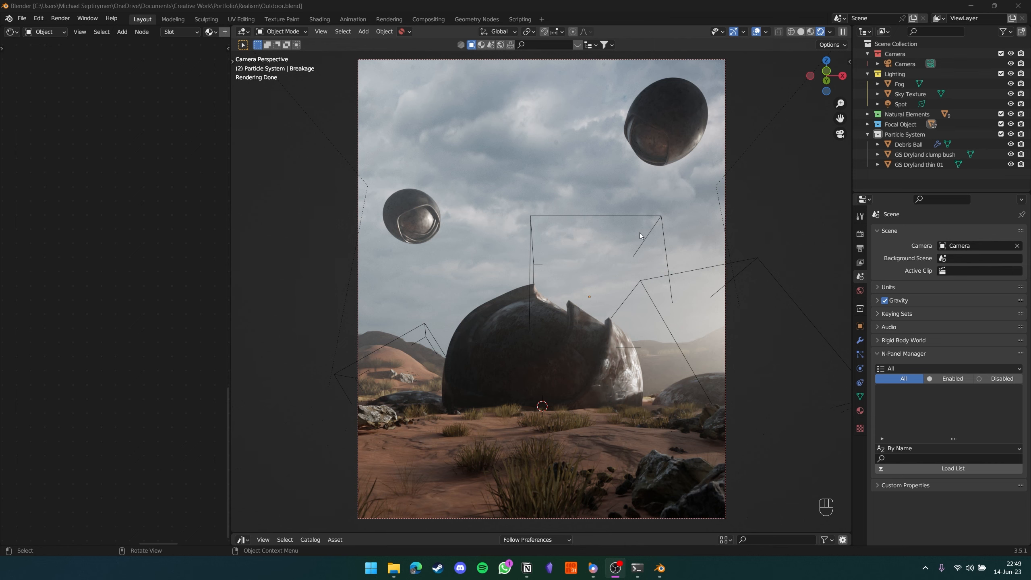
# - Switch the outdoor scene's viewport to solid shading and save the file
pyautogui.click(801, 31)
pyautogui.moveTo(576, 305); pyautogui.dragTo(581, 313, button='middle')
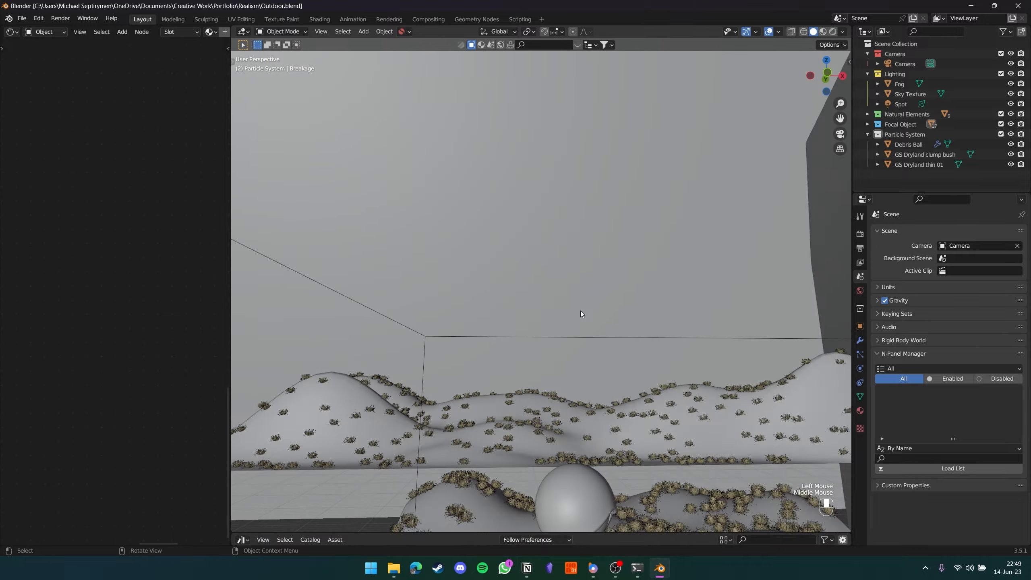
pyautogui.keyDown('shift'); pyautogui.moveTo(718, 468); pyautogui.dragTo(677, 386, button='middle'); pyautogui.keyUp('shift')
pyautogui.keyDown('shift'); pyautogui.moveTo(678, 431); pyautogui.dragTo(642, 303, button='middle'); pyautogui.keyUp('shift')
pyautogui.scroll(-2, 622, 259)
pyautogui.keyDown('shift'); pyautogui.moveTo(447, 290); pyautogui.dragTo(617, 284, button='middle'); pyautogui.keyUp('shift')
pyautogui.hotkey('ctrl', 's')
# - Try moving the Breakage cutter above the large broken sphere to shift its live cut, then save the file
pyautogui.click(645, 178)
pyautogui.moveTo(587, 224); pyautogui.dragTo(590, 224, button='middle')
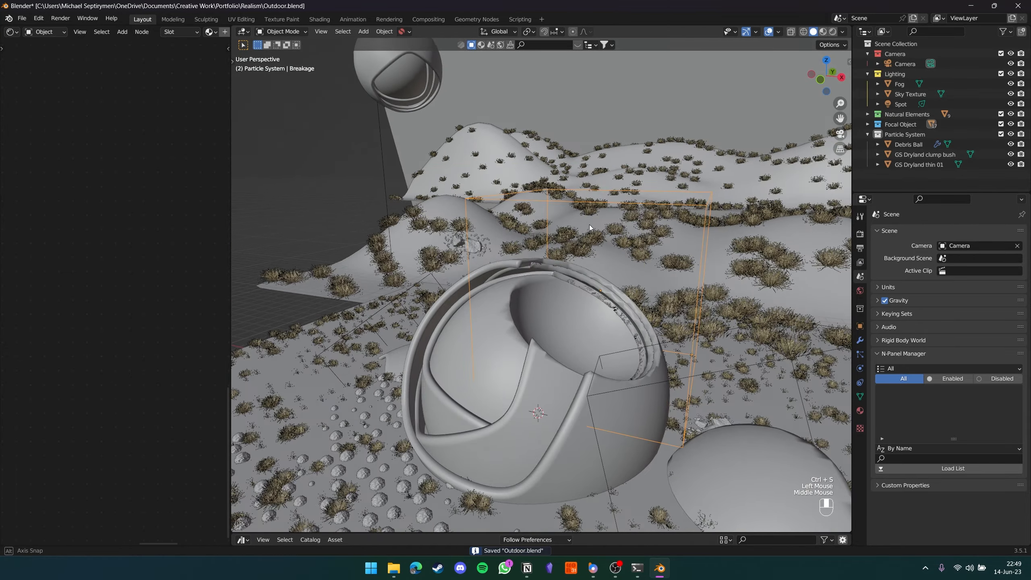
pyautogui.press('g')
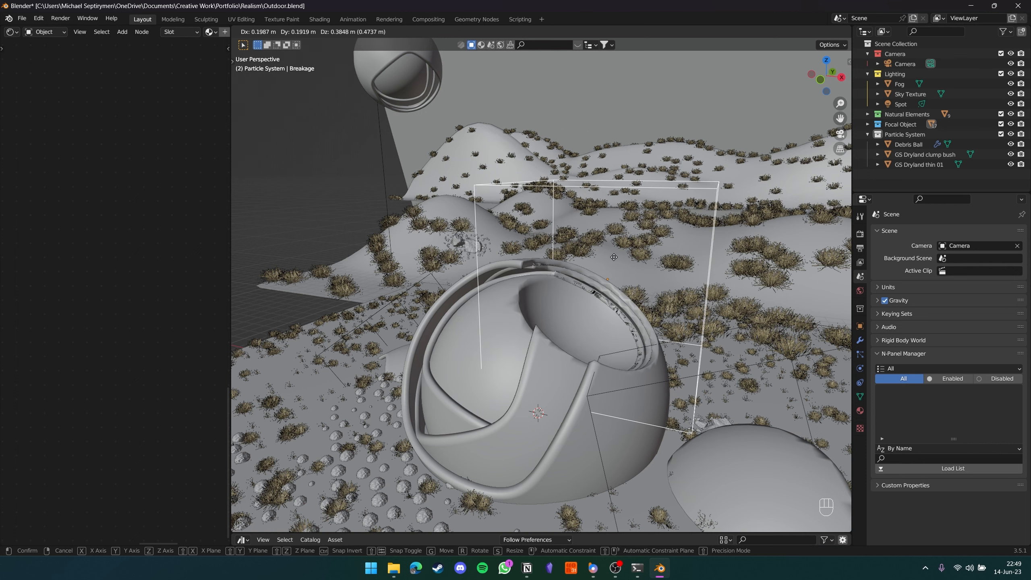
pyautogui.click(644, 270)
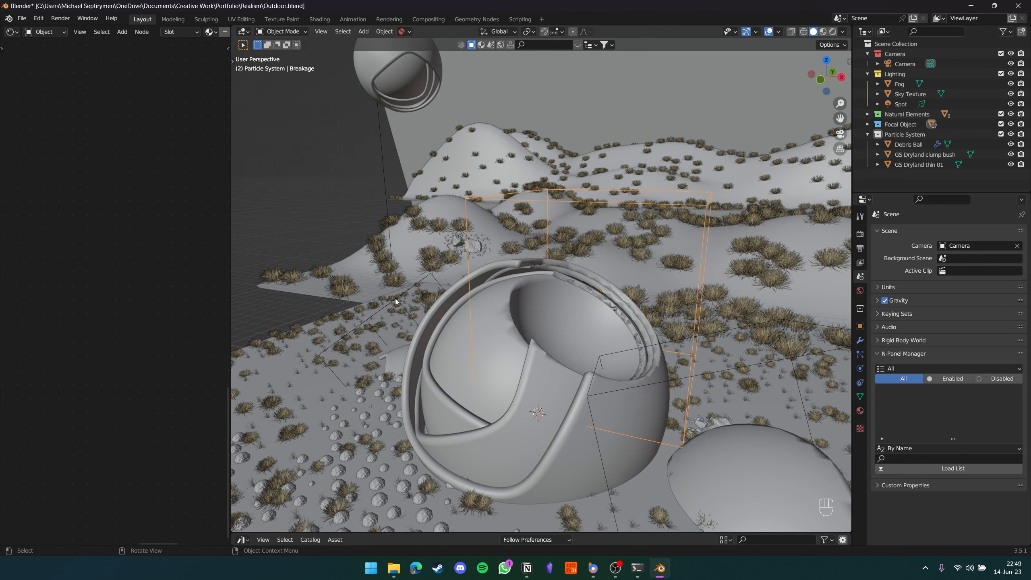
pyautogui.hotkey('ctrl', 's')
# - Select the large sphere's inner ball and surrounding shells in turn to examine the separate objects it consists of
pyautogui.keyDown('shift'); pyautogui.moveTo(595, 355); pyautogui.dragTo(590, 352, button='middle'); pyautogui.keyUp('shift')
pyautogui.click(485, 368)
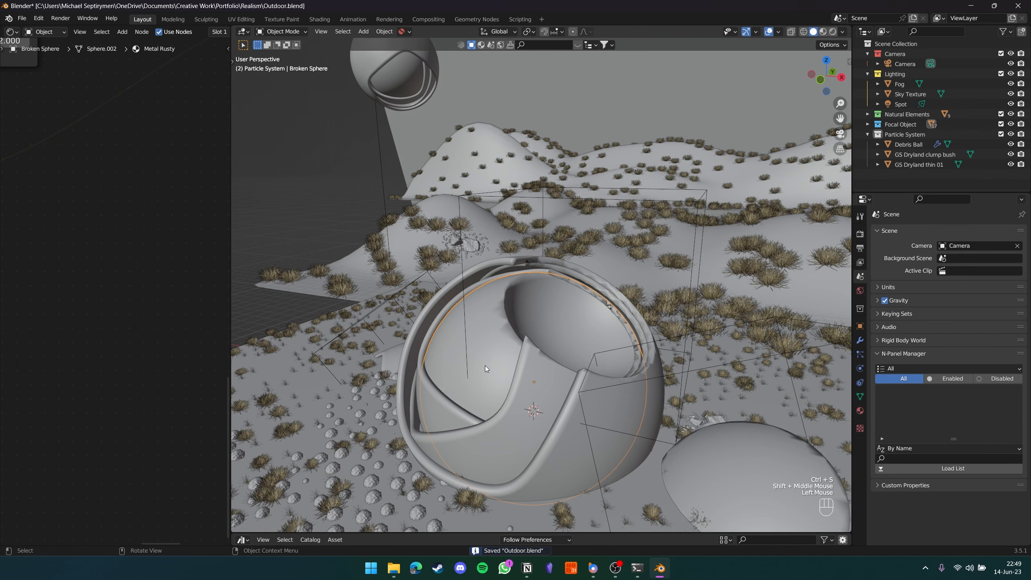
pyautogui.click(491, 418)
pyautogui.click(530, 429)
pyautogui.click(575, 441)
pyautogui.hotkey('ctrl', 's')
pyautogui.click(489, 378)
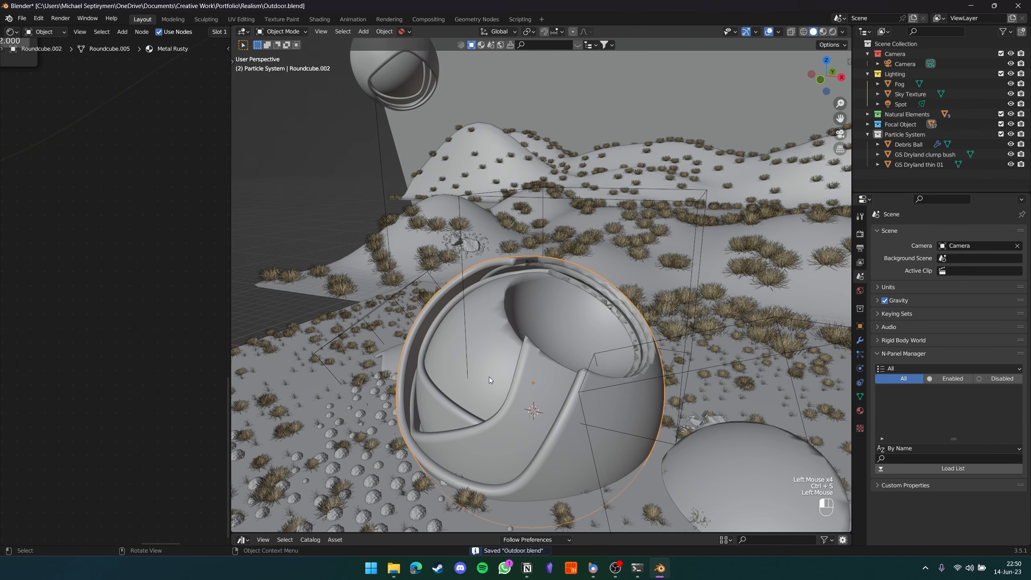
pyautogui.click(439, 375)
pyautogui.click(413, 387)
pyautogui.click(395, 399)
pyautogui.click(403, 398)
pyautogui.click(415, 402)
pyautogui.click(474, 387)
pyautogui.click(538, 368)
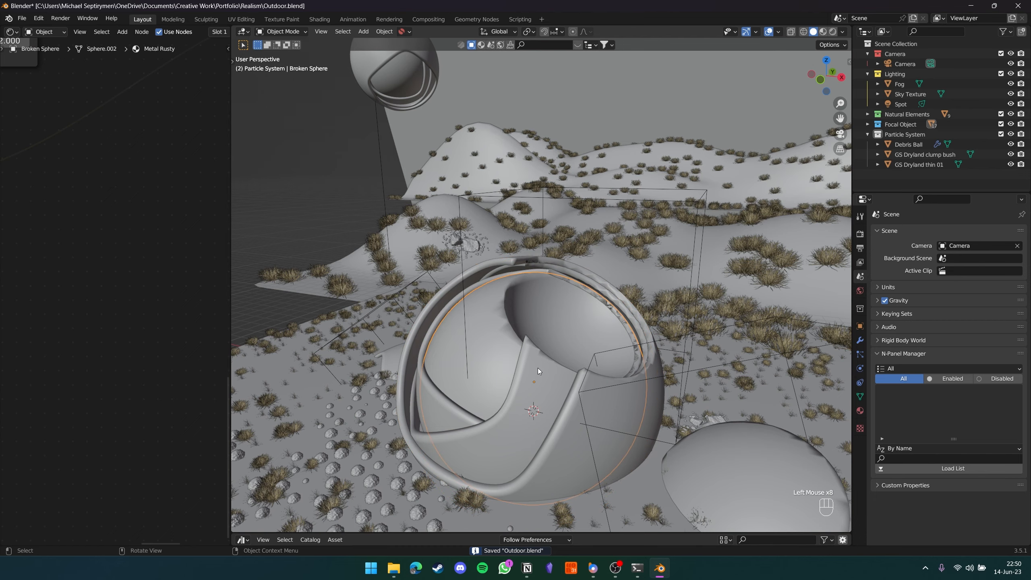
# - Select the Breakage cutter over the large sphere and display its modifiers
pyautogui.click(532, 316)
pyautogui.moveTo(568, 328)
pyautogui.mouseDown(button='middle')
pyautogui.moveTo(617, 331)
pyautogui.moveTo(535, 312)
pyautogui.moveTo(569, 308)
pyautogui.mouseUp(button='middle')
pyautogui.click(615, 326)
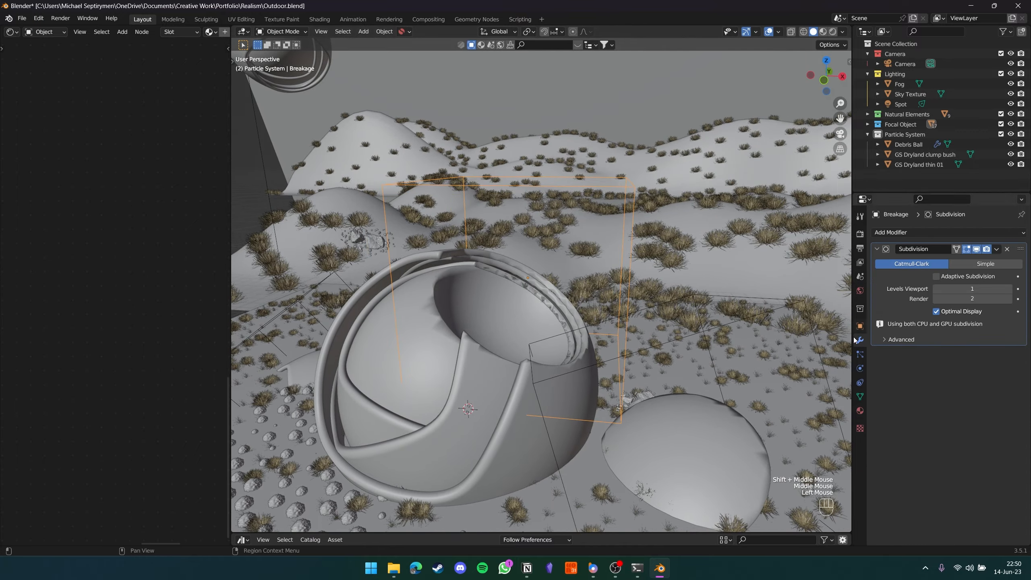
pyautogui.keyDown('shift'); pyautogui.moveTo(698, 302); pyautogui.dragTo(723, 300, button='middle'); pyautogui.keyUp('shift')
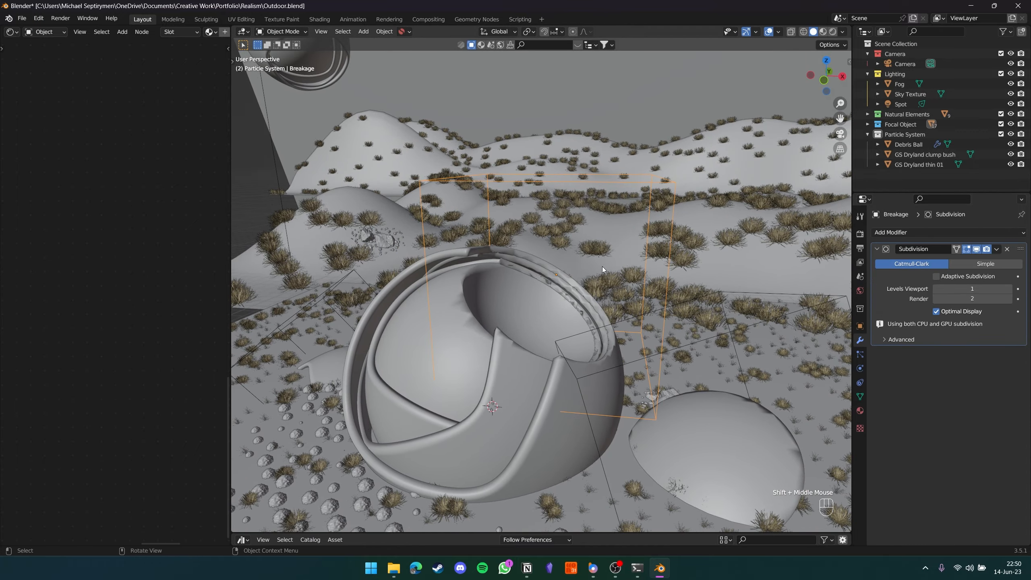
# - Place a duplicate of the Breakage cutter away from the large sphere, delete the original cutter and save the file
pyautogui.scroll(-2, 490, 335)
pyautogui.hotkey('shift', 'd')
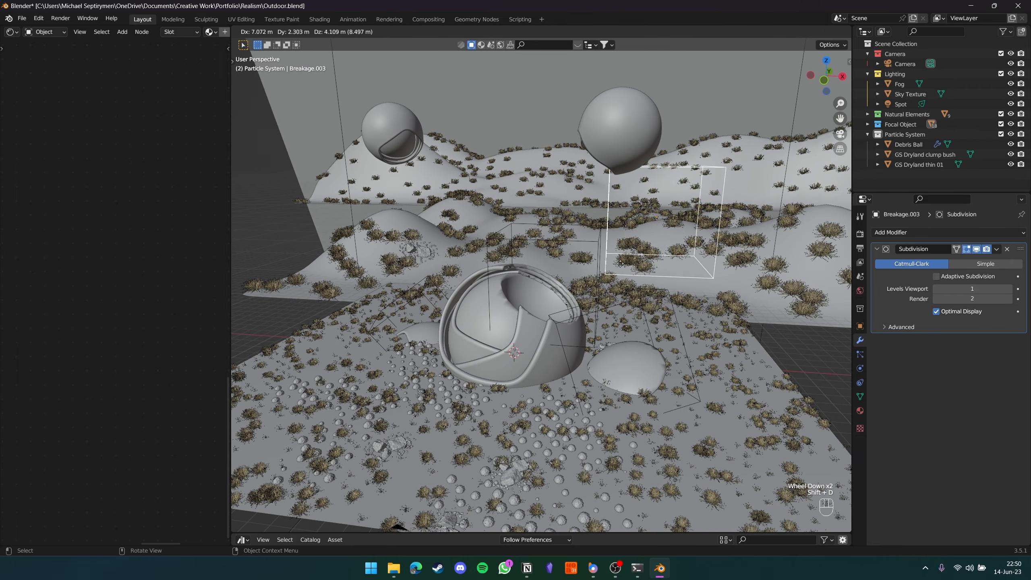
pyautogui.click(664, 266)
pyautogui.press('x')
pyautogui.click(589, 241)
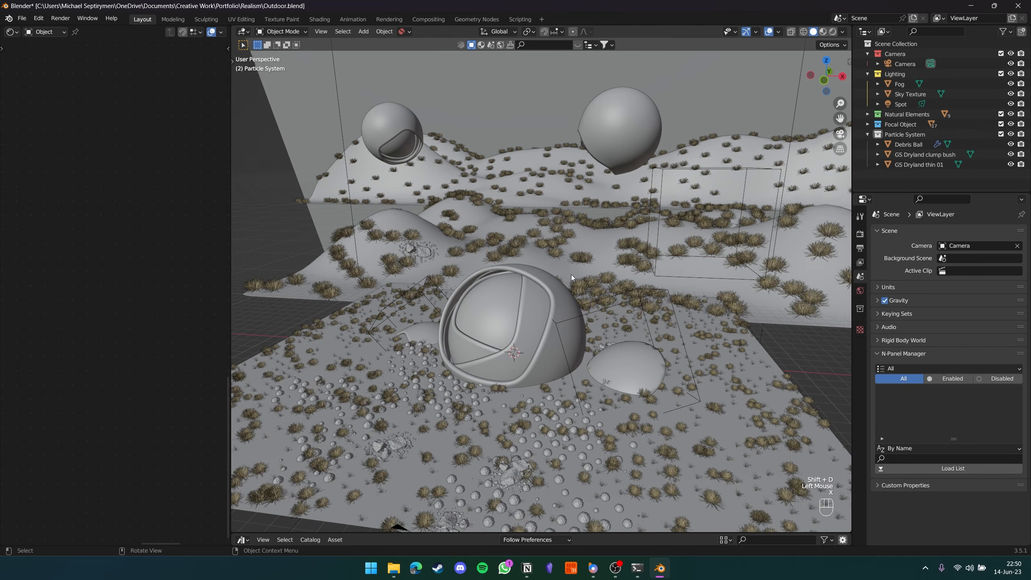
pyautogui.scroll(3, 571, 274)
pyautogui.scroll(-2, 571, 276)
pyautogui.scroll(-1, 571, 276)
pyautogui.hotkey('ctrl', 's')
# - Add a UV sphere, raise it above the large sphere and enlarge it to slightly smaller than that sphere
pyautogui.hotkey('shift', 'a')
pyautogui.moveTo(542, 252)
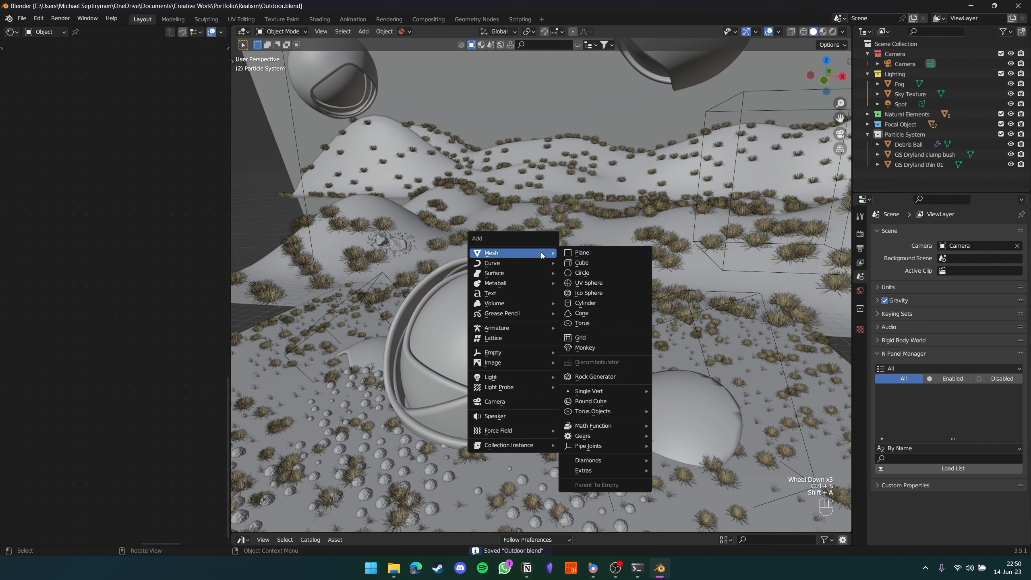
pyautogui.click(589, 282)
pyautogui.press('s')
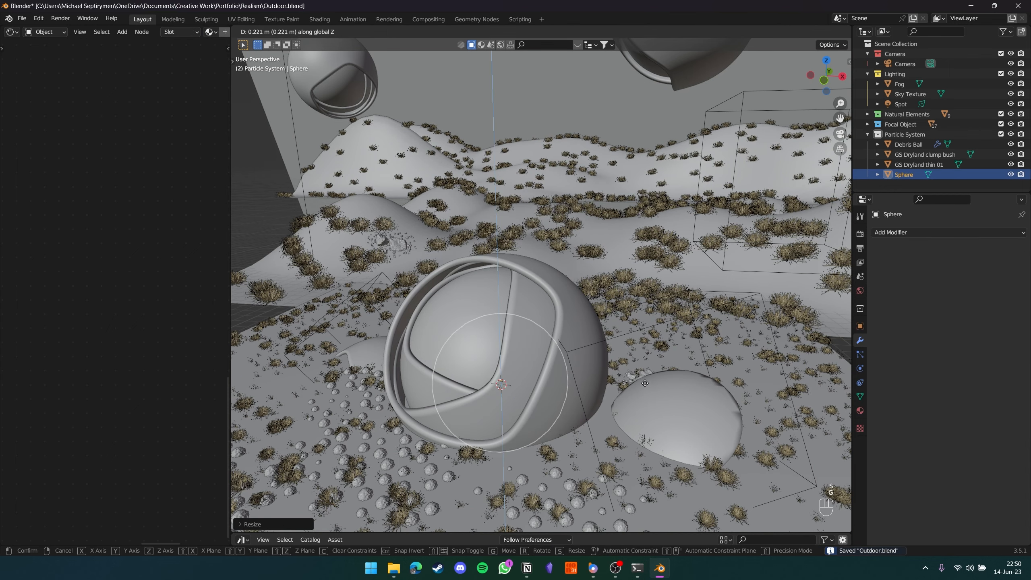
pyautogui.press('g')
pyautogui.click(671, 209)
pyautogui.press('g')
pyautogui.click(741, 202)
pyautogui.press('s')
pyautogui.click(588, 191)
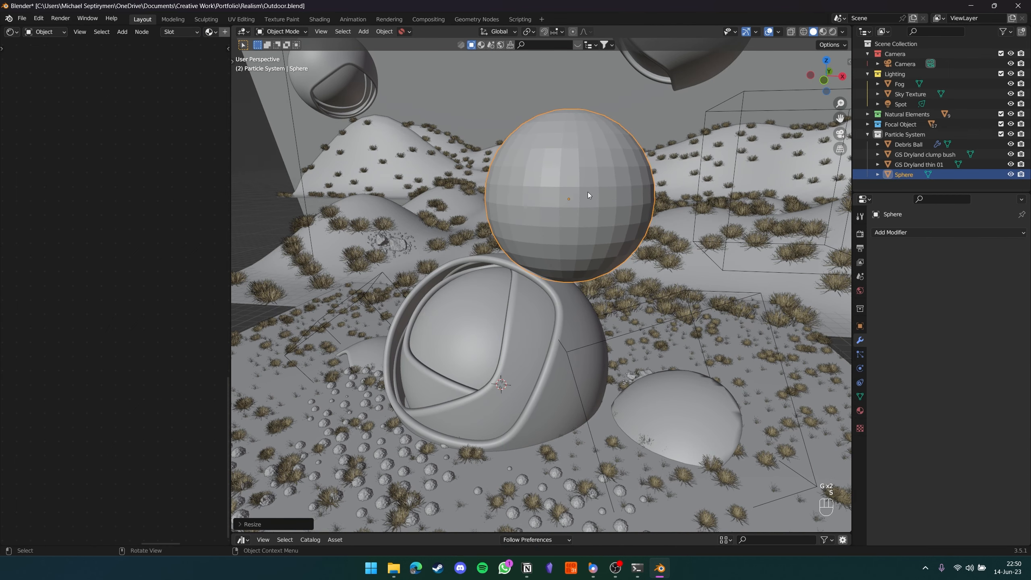
# - Give the new sphere a Subdivision modifier with its render level set to 1 and shade it smooth
pyautogui.click(902, 232)
pyautogui.click(832, 403)
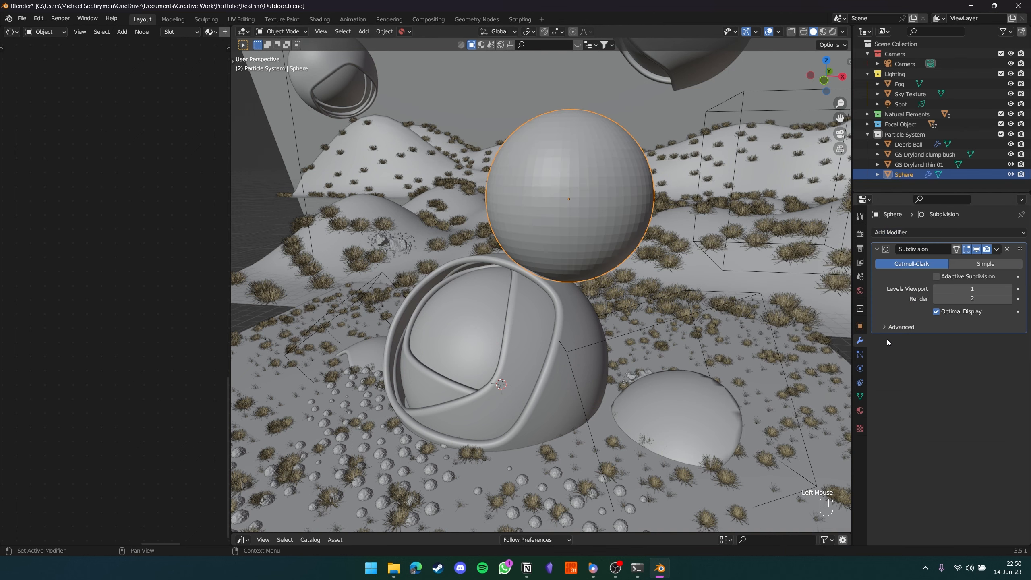
pyautogui.click(932, 299)
pyautogui.moveTo(606, 214); pyautogui.dragTo(600, 237, button='right')
# - Move the new sphere slightly clear of the large sphere's top and save the file
pyautogui.moveTo(564, 264); pyautogui.dragTo(540, 295, button='middle')
pyautogui.press('g')
pyautogui.click(568, 296)
pyautogui.hotkey('ctrl', 's')
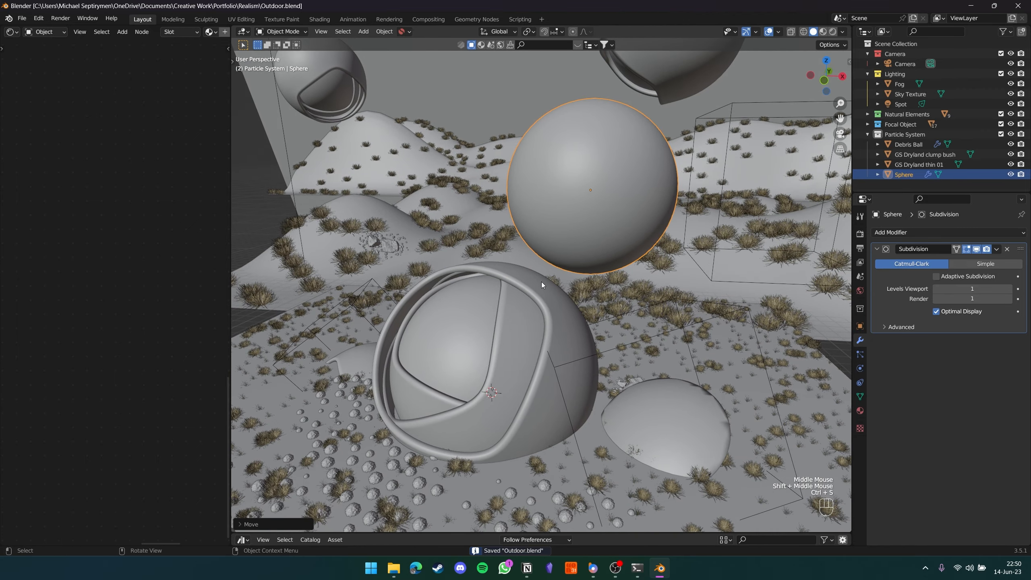
# - Make the new sphere a live Boolean difference cutter on the large sphere's outer shell
pyautogui.click(556, 290)
pyautogui.click(604, 212)
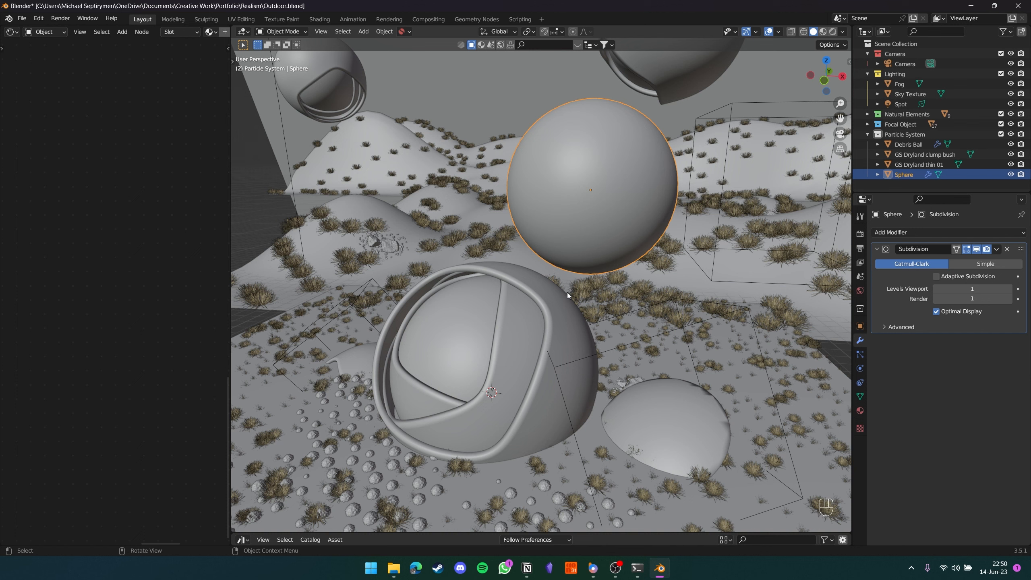
pyautogui.click(582, 237)
pyautogui.keyDown('shift'); pyautogui.click(540, 291); pyautogui.keyUp('shift')
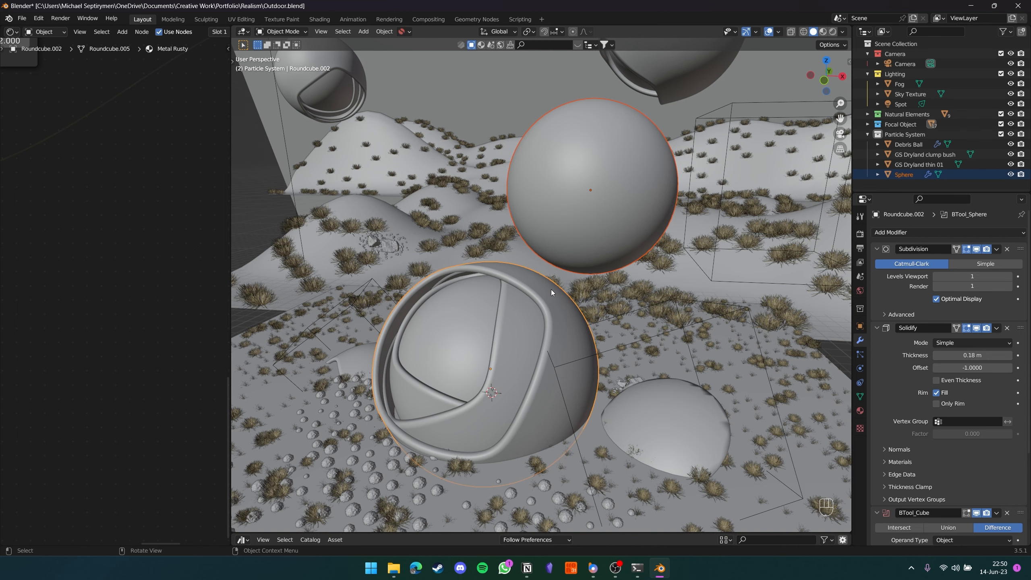
pyautogui.press('ctrl+KP_Subtract')
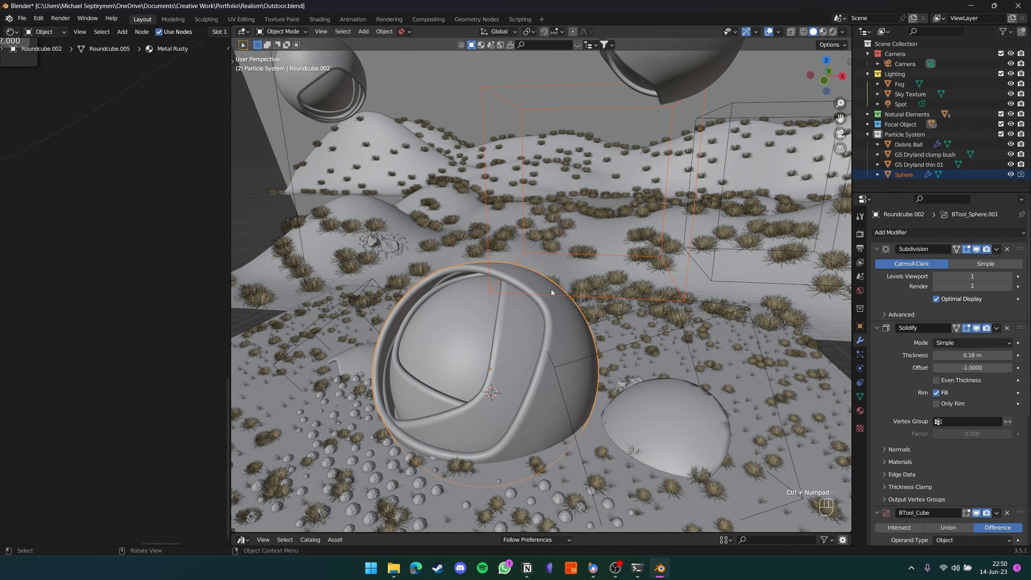
# - Move the live sphere cutter down into the upper part of the large sphere's outer shell
pyautogui.click(580, 254)
pyautogui.moveTo(579, 254)
pyautogui.mouseDown(button='middle')
pyautogui.moveTo(601, 253)
pyautogui.moveTo(589, 263)
pyautogui.mouseUp(button='middle')
pyautogui.press('g')
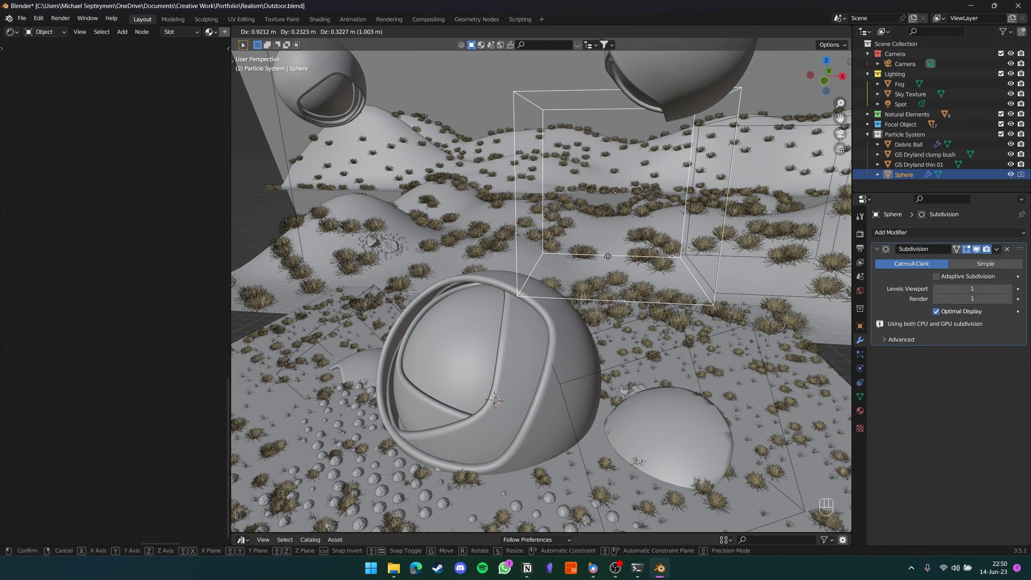
pyautogui.rightClick(552, 321)
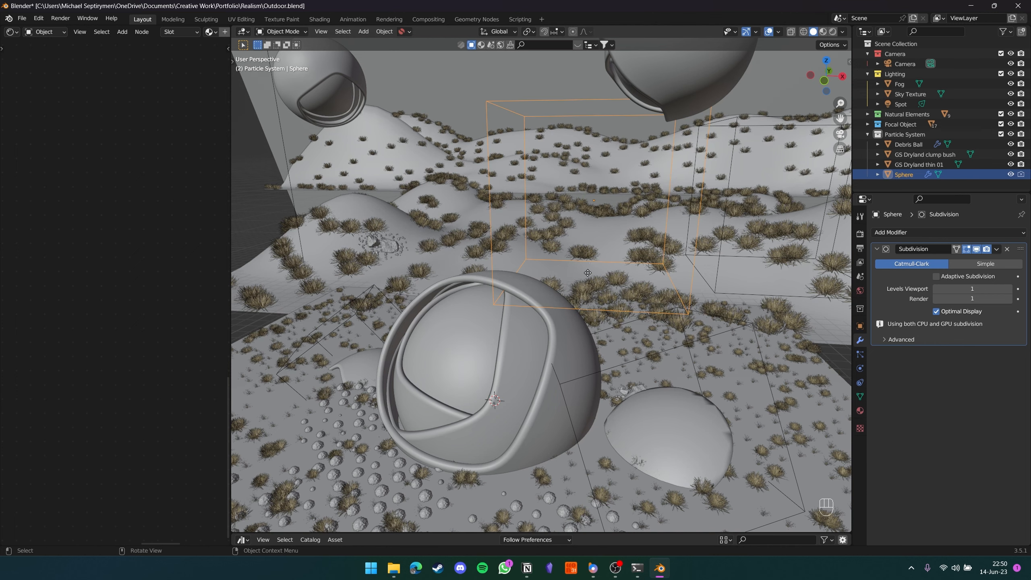
pyautogui.press('g')
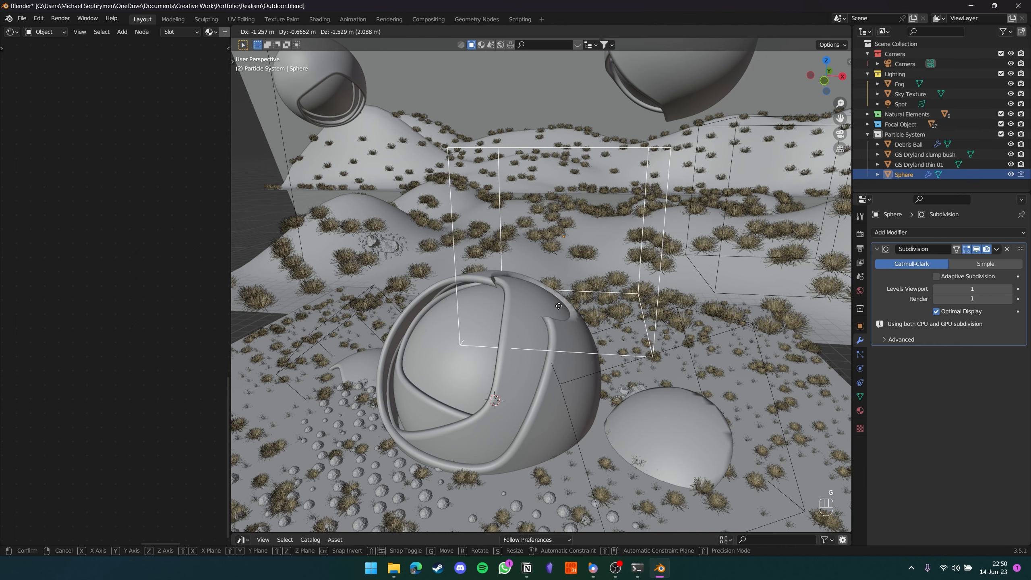
pyautogui.click(553, 312)
# - Remove the leftover BTool_Cube and BTool_Sphere Boolean modifiers from the outer shell
pyautogui.click(568, 323)
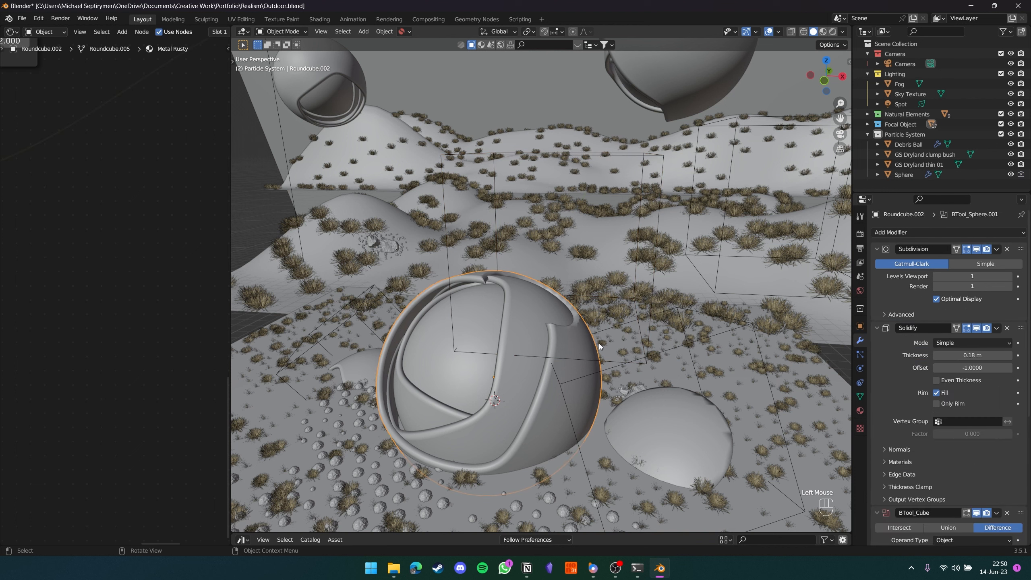
pyautogui.scroll(-4, 929, 387)
pyautogui.click(1008, 308)
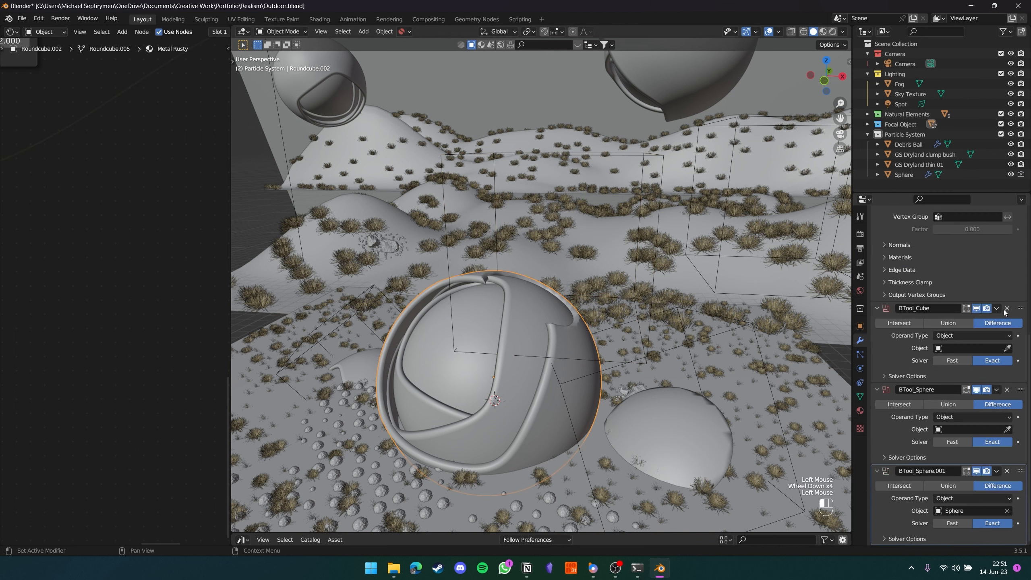
pyautogui.click(1007, 390)
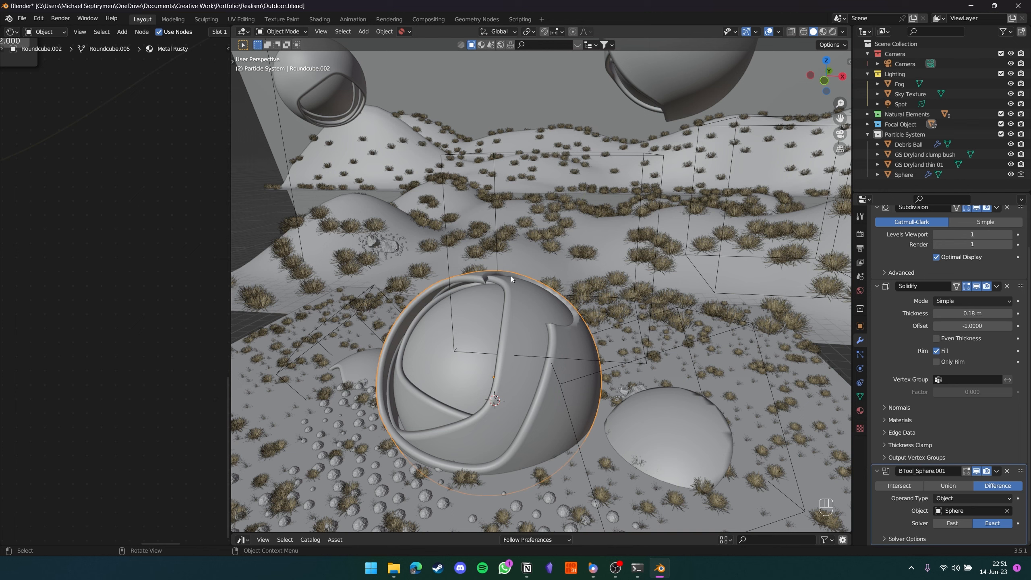
# - Make the sphere cutter a live Boolean difference cutter on the large sphere's next shell layer, Roundcube.001
pyautogui.click(524, 310)
pyautogui.click(486, 309)
pyautogui.click(423, 416)
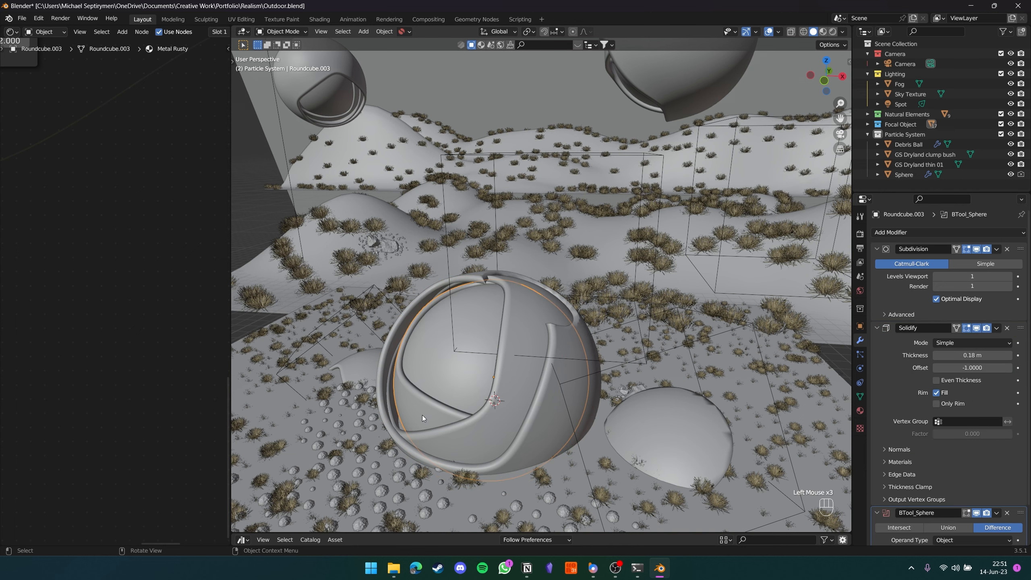
pyautogui.click(629, 300)
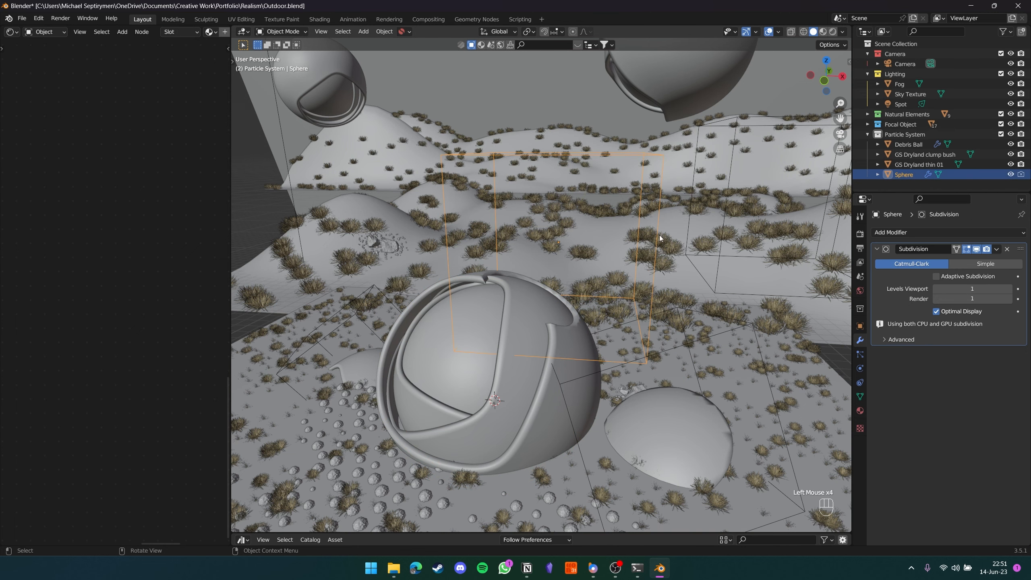
pyautogui.keyDown('shift'); pyautogui.click(547, 295); pyautogui.keyUp('shift')
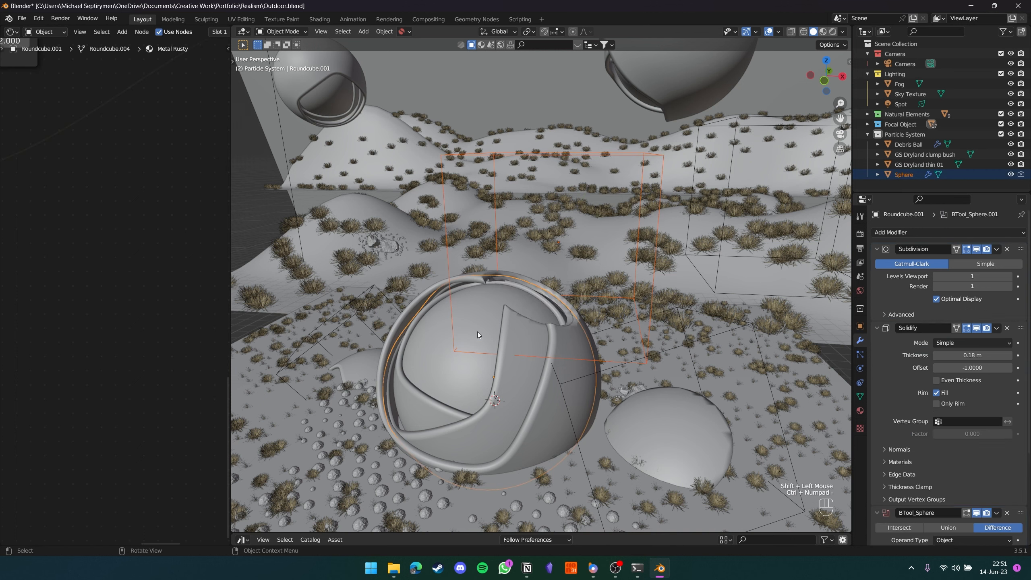
pyautogui.press('ctrl+KP_Subtract')
# - Make the sphere cutter a live Boolean difference cutter on the inner Broken Sphere object too
pyautogui.click(454, 350)
pyautogui.keyDown('shift'); pyautogui.click(489, 299); pyautogui.keyUp('shift')
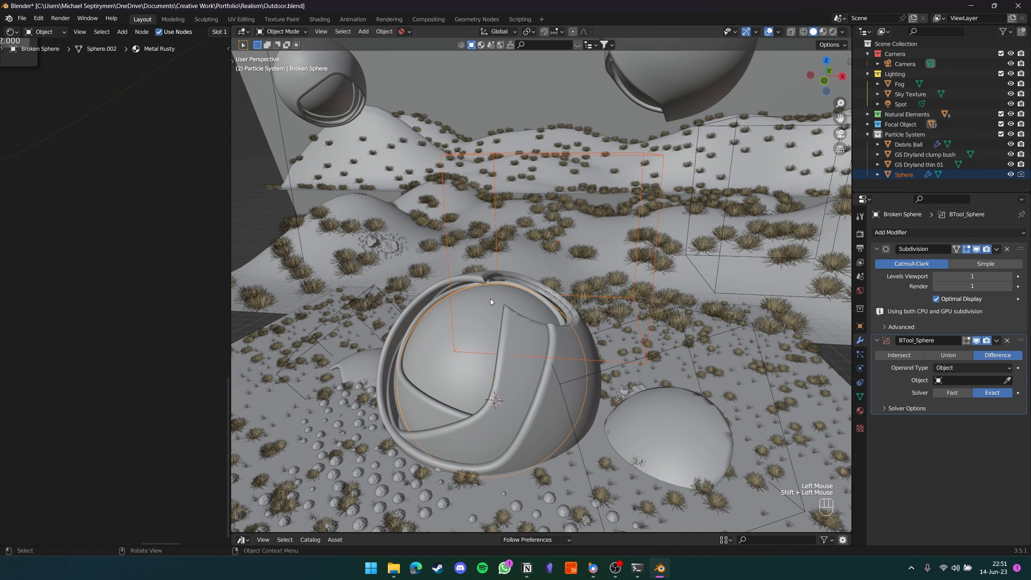
pyautogui.press('ctrl+KP_Subtract')
# - Adjust the live sphere cutter's position in the upper part of the large sphere's layers
pyautogui.click(652, 289)
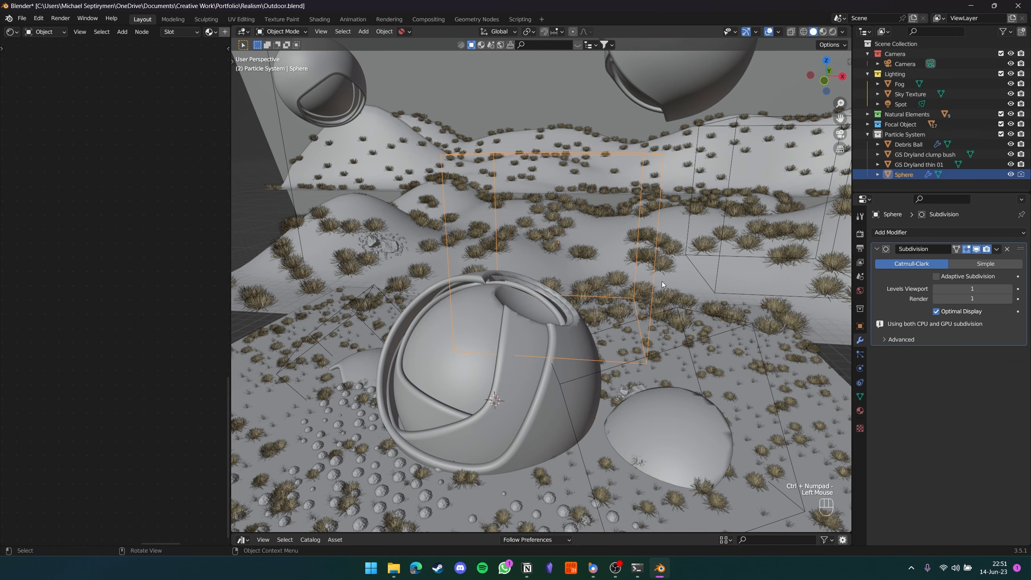
pyautogui.press('g')
pyautogui.click(638, 309)
pyautogui.moveTo(628, 315); pyautogui.dragTo(611, 266, button='middle')
pyautogui.press('g')
pyautogui.click(633, 285)
# - Apply Shade Flat to the sphere cutter and inspect the faceted surface inside the cut
pyautogui.rightClick(569, 175)
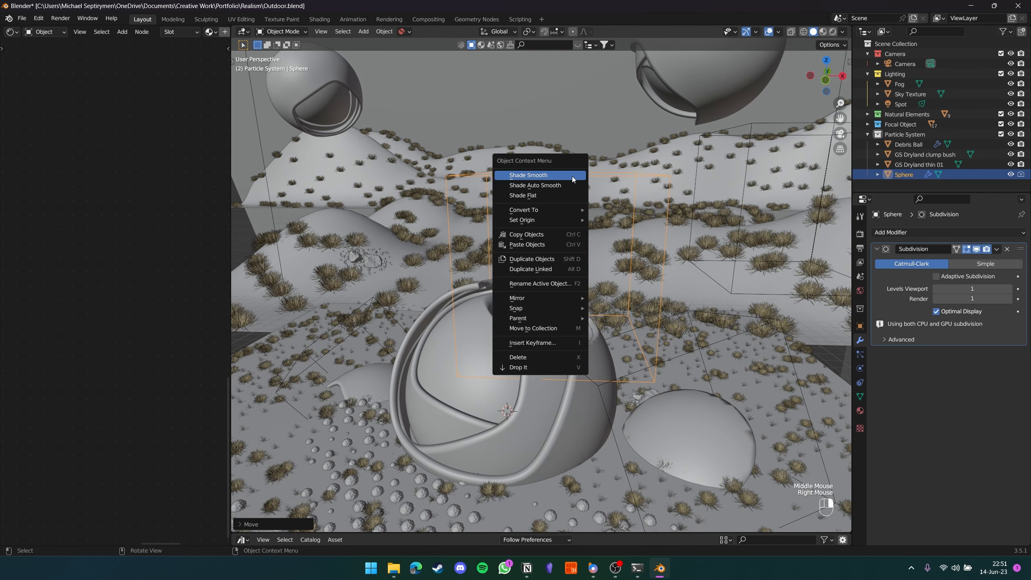
pyautogui.click(551, 195)
pyautogui.moveTo(580, 307); pyautogui.dragTo(525, 334, button='middle')
pyautogui.scroll(3, 525, 334)
pyautogui.keyDown('shift'); pyautogui.moveTo(479, 363); pyautogui.dragTo(430, 394, button='middle'); pyautogui.keyUp('shift')
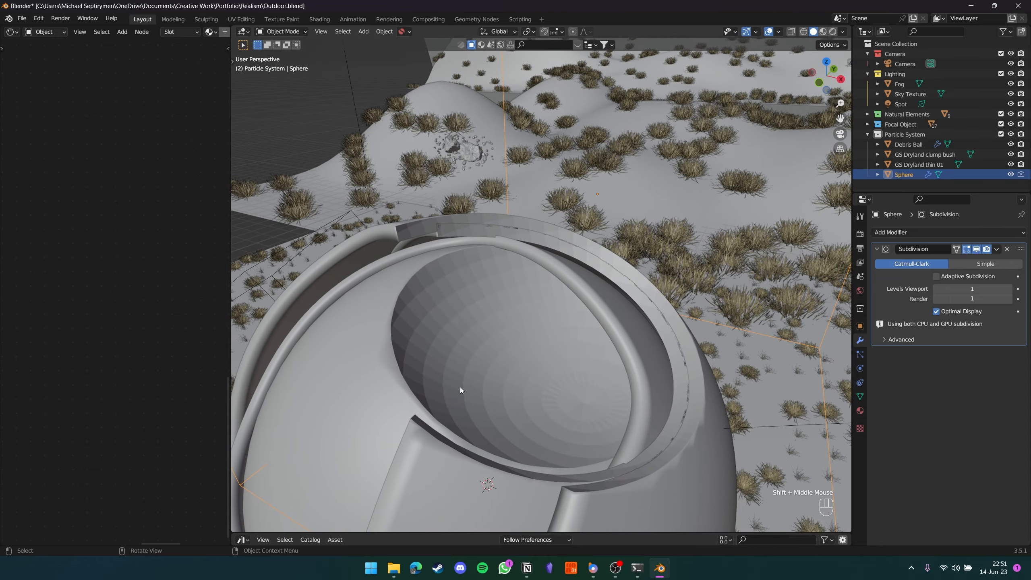
pyautogui.scroll(-1, 493, 330)
pyautogui.moveTo(458, 343); pyautogui.dragTo(583, 323, button='middle')
pyautogui.scroll(-1, 583, 322)
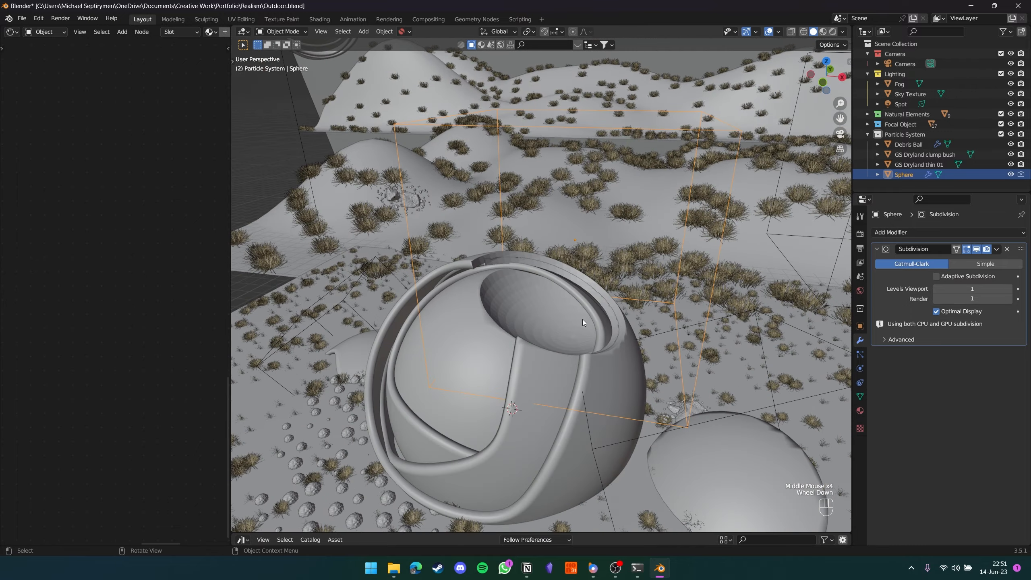
# - Apply Shade Smooth to the sphere cutter and save the file
pyautogui.rightClick(503, 168)
pyautogui.click(501, 147)
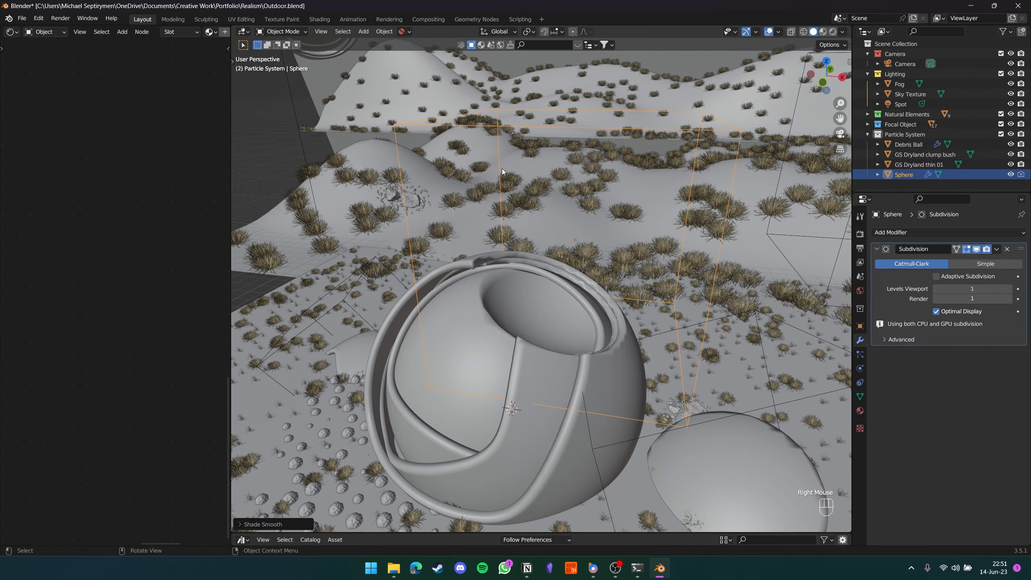
pyautogui.hotkey('ctrl', 's')
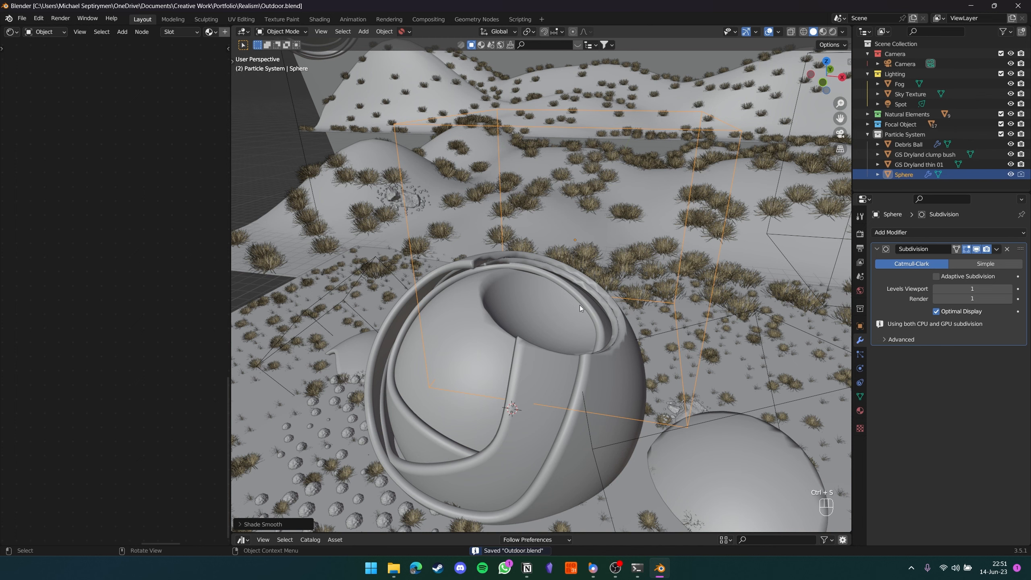
# - Switch the viewport to rendered shading and move the sphere cutter deeper into the large sphere to enlarge the hollow
pyautogui.click(832, 32)
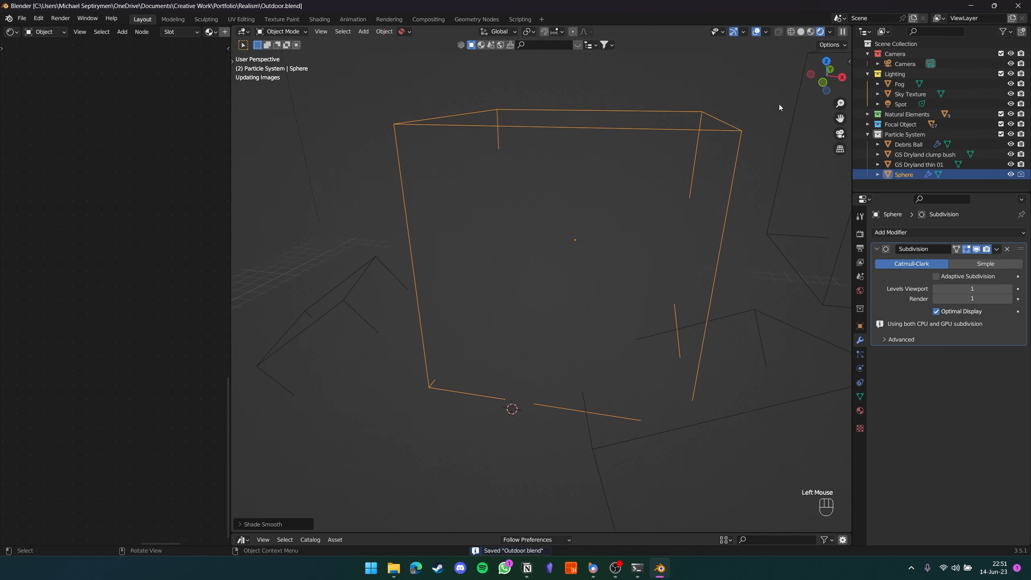
pyautogui.scroll(2, 584, 343)
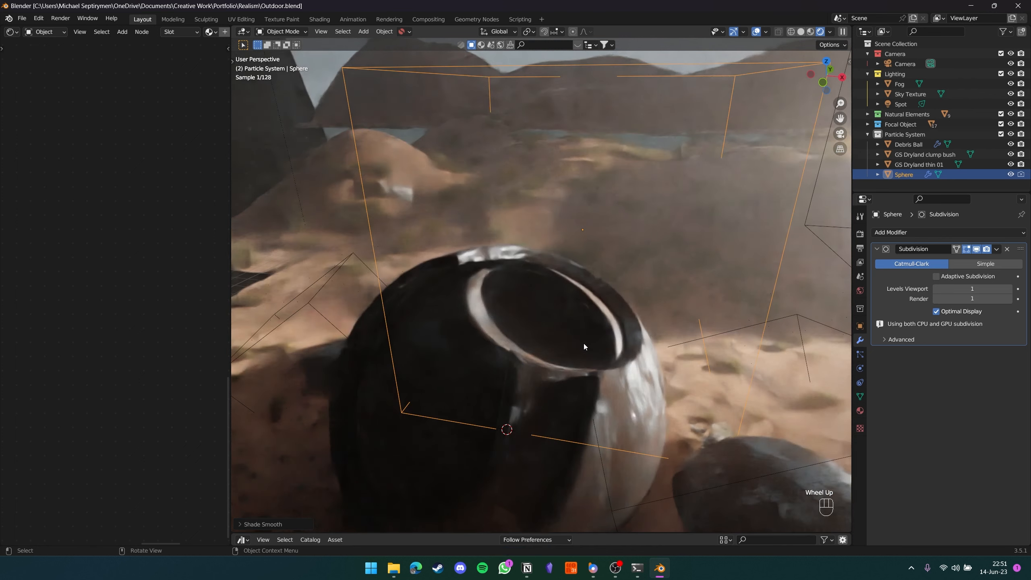
pyautogui.press('g')
pyautogui.click(591, 366)
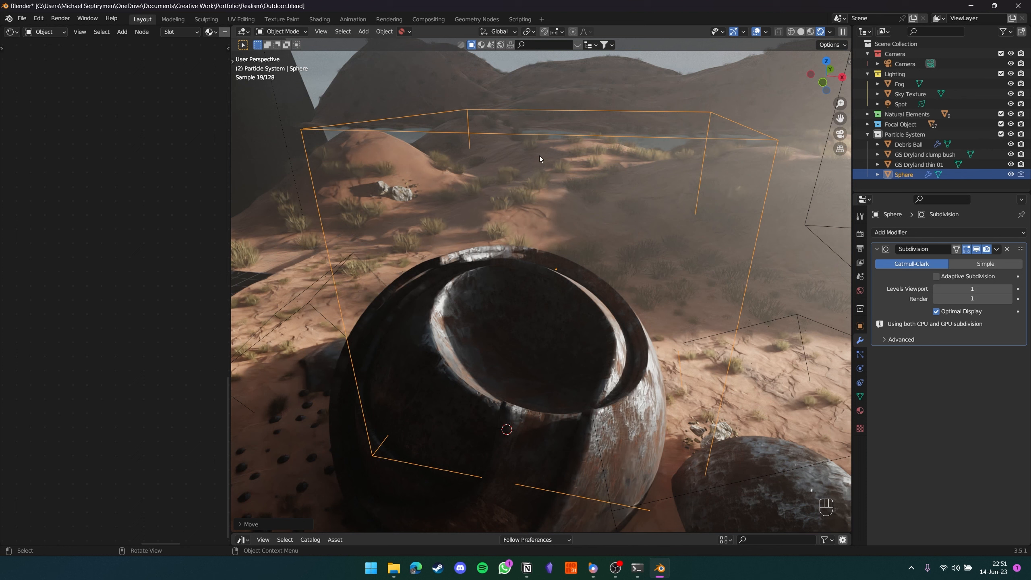
# - Check the sphere cutter's material slots, return to its modifiers and save the file
pyautogui.click(860, 411)
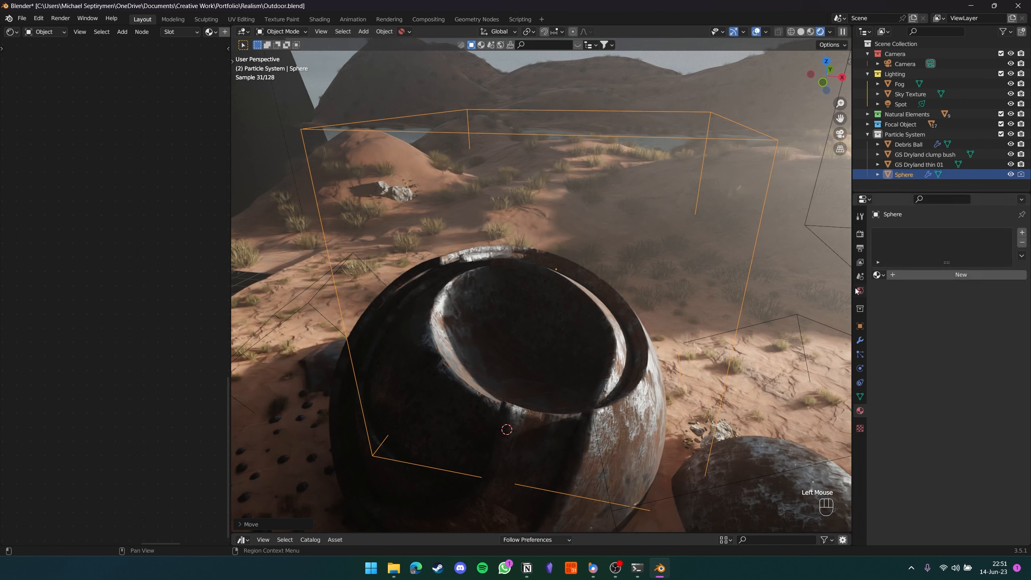
pyautogui.click(861, 341)
pyautogui.hotkey('ctrl', 's')
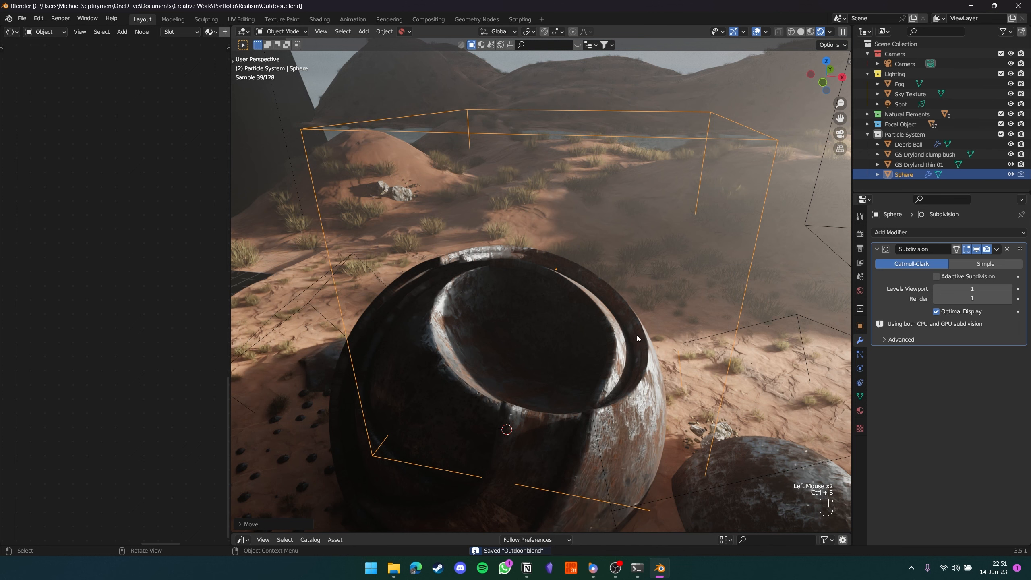
pyautogui.moveTo(526, 334); pyautogui.dragTo(581, 363, button='middle')
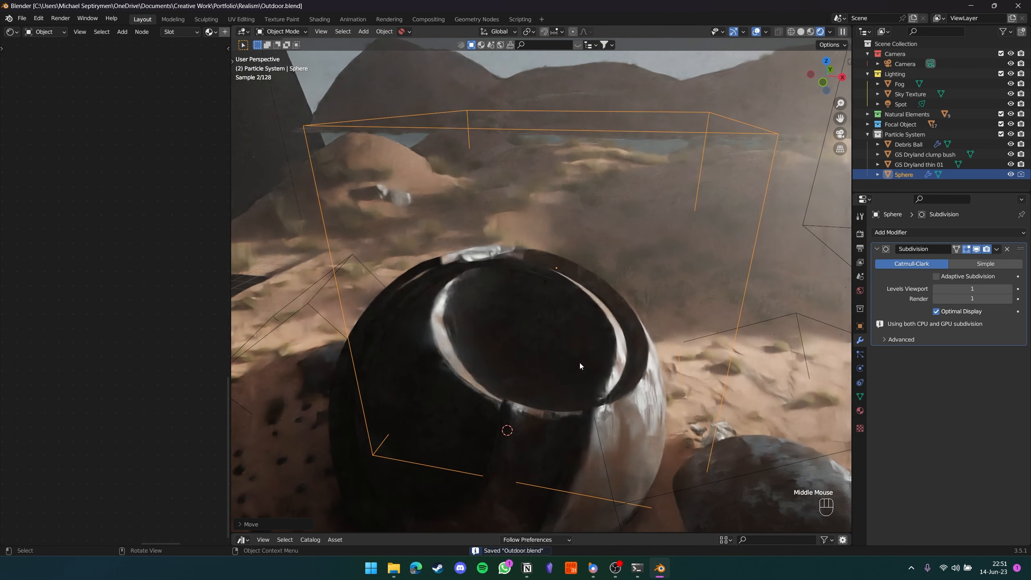
pyautogui.hotkey('ctrl', 's')
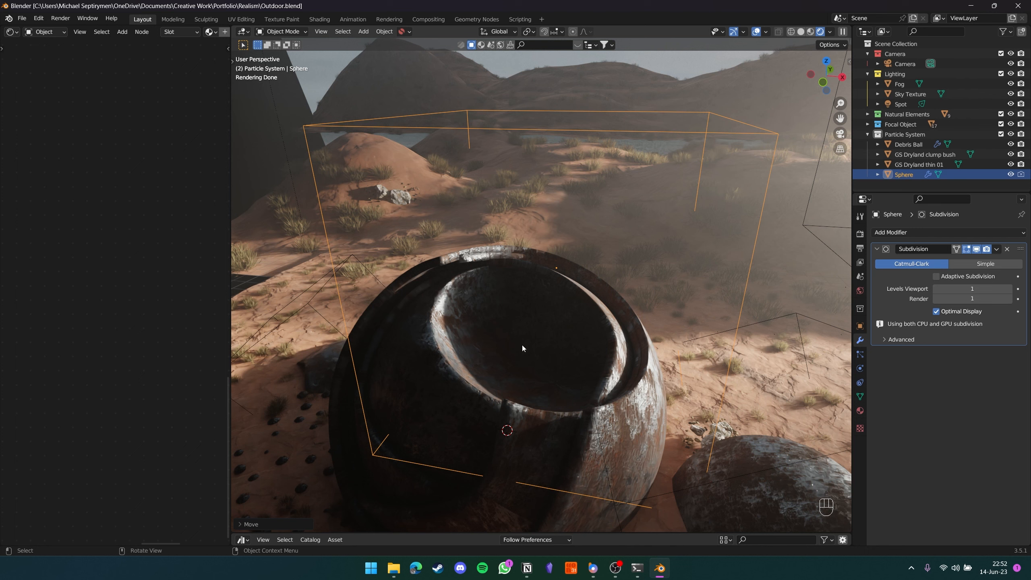
# - Look through the scene camera, save the file and deselect the sphere cutter to view the broken sphere
pyautogui.press('KP_0')
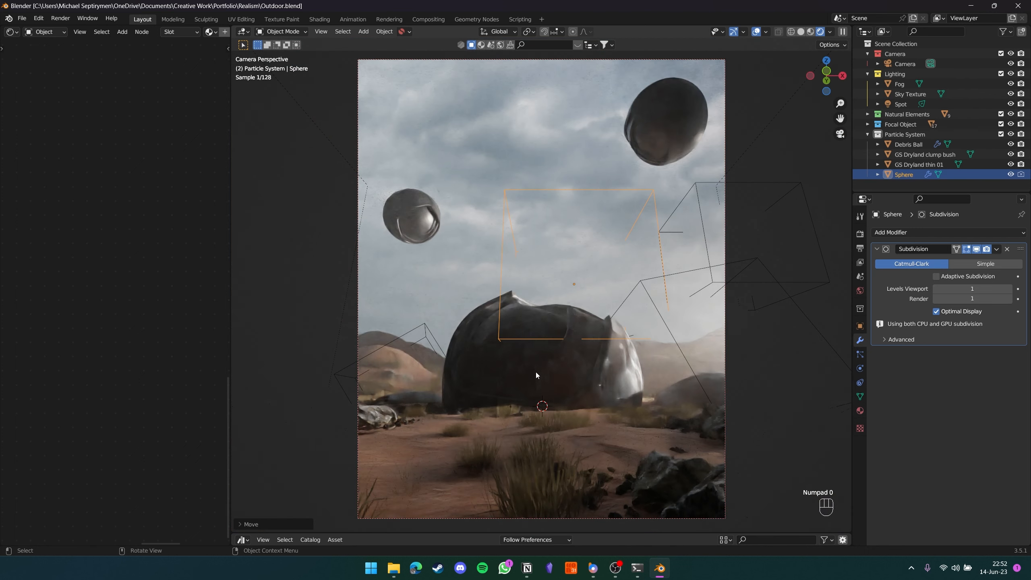
pyautogui.hotkey('ctrl', 's')
pyautogui.click(919, 186)
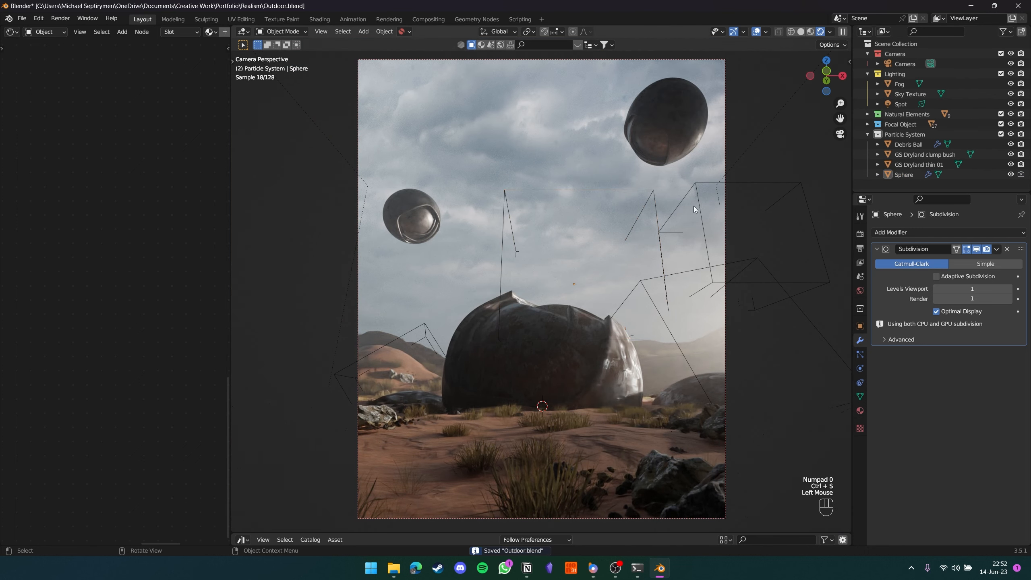
# - Move the sphere cutter about 0.92 m up and to the right in the camera view, deselect it and save the file
pyautogui.click(555, 190)
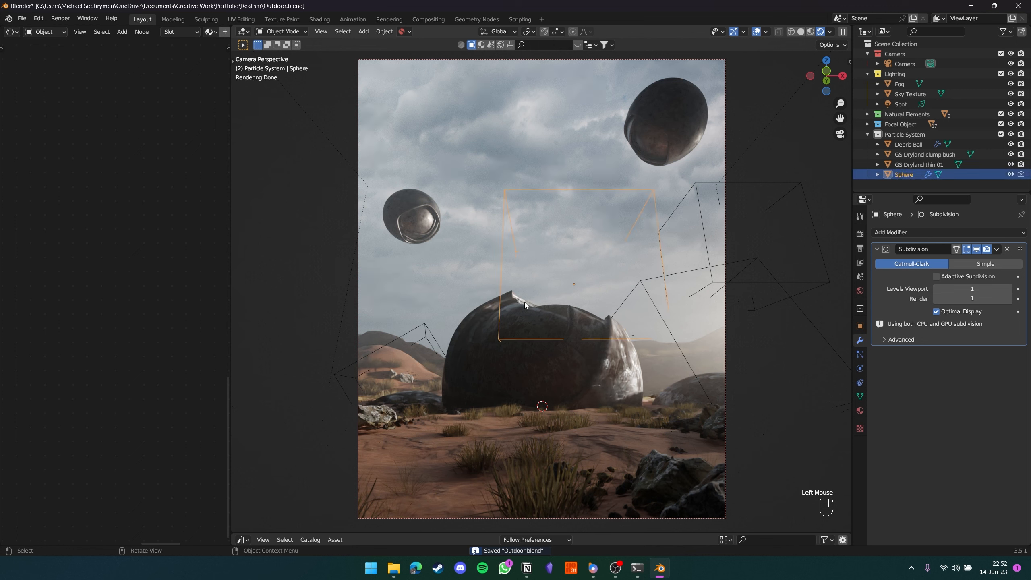
pyautogui.press('g')
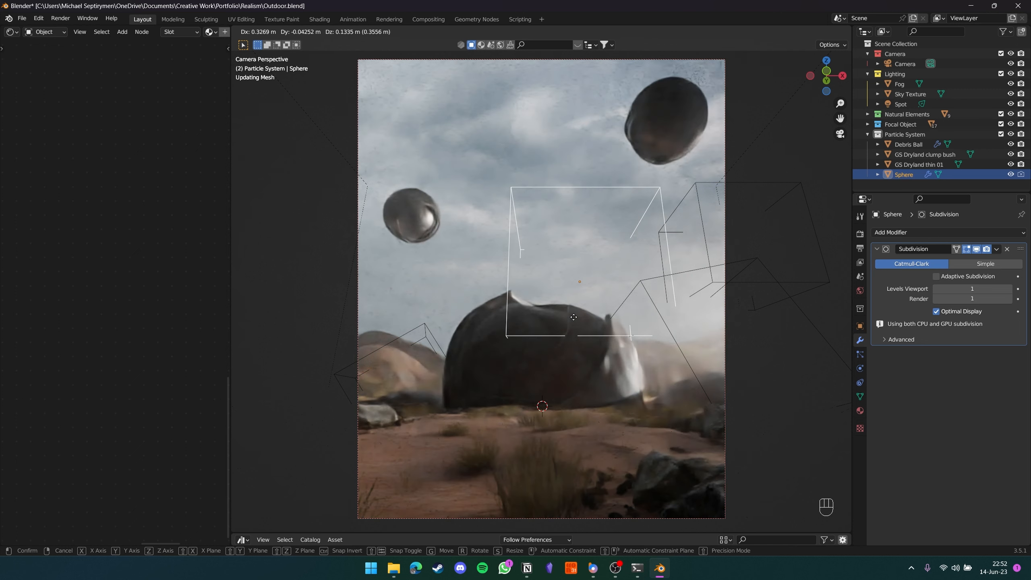
pyautogui.click(580, 309)
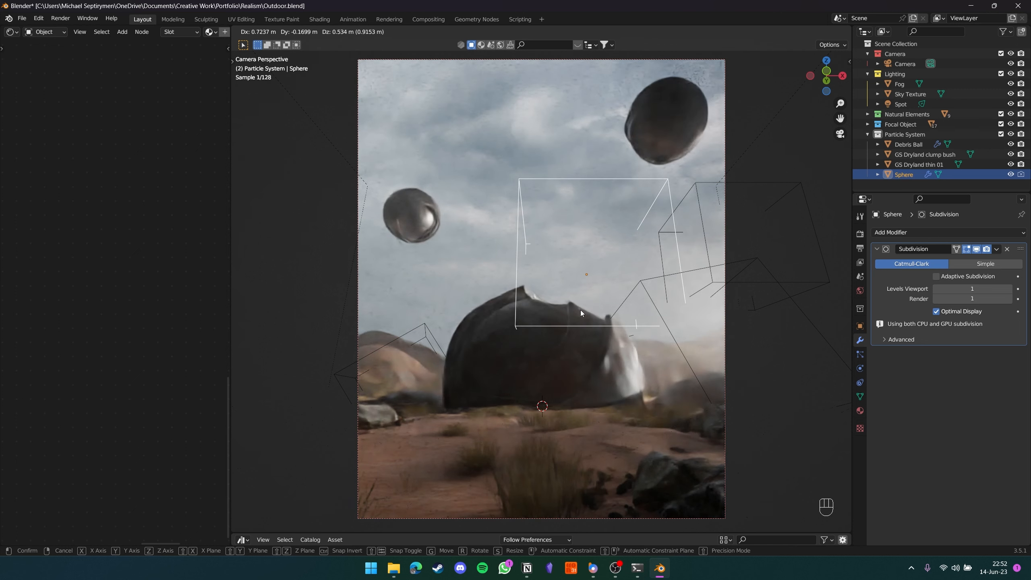
pyautogui.keyDown('ctrl'); pyautogui.click(869, 185); pyautogui.keyUp('ctrl')
pyautogui.hotkey('ctrl', 's')
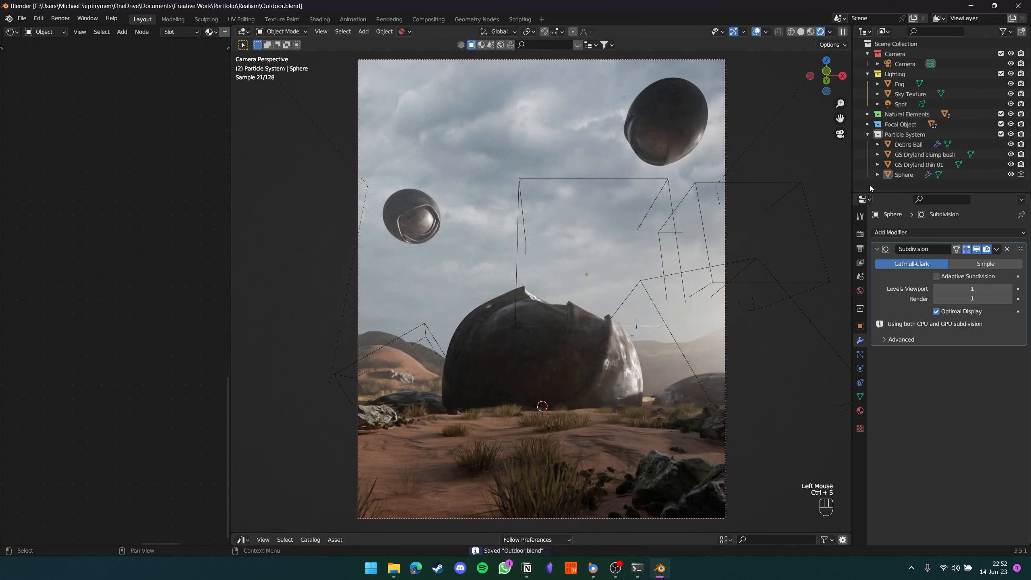